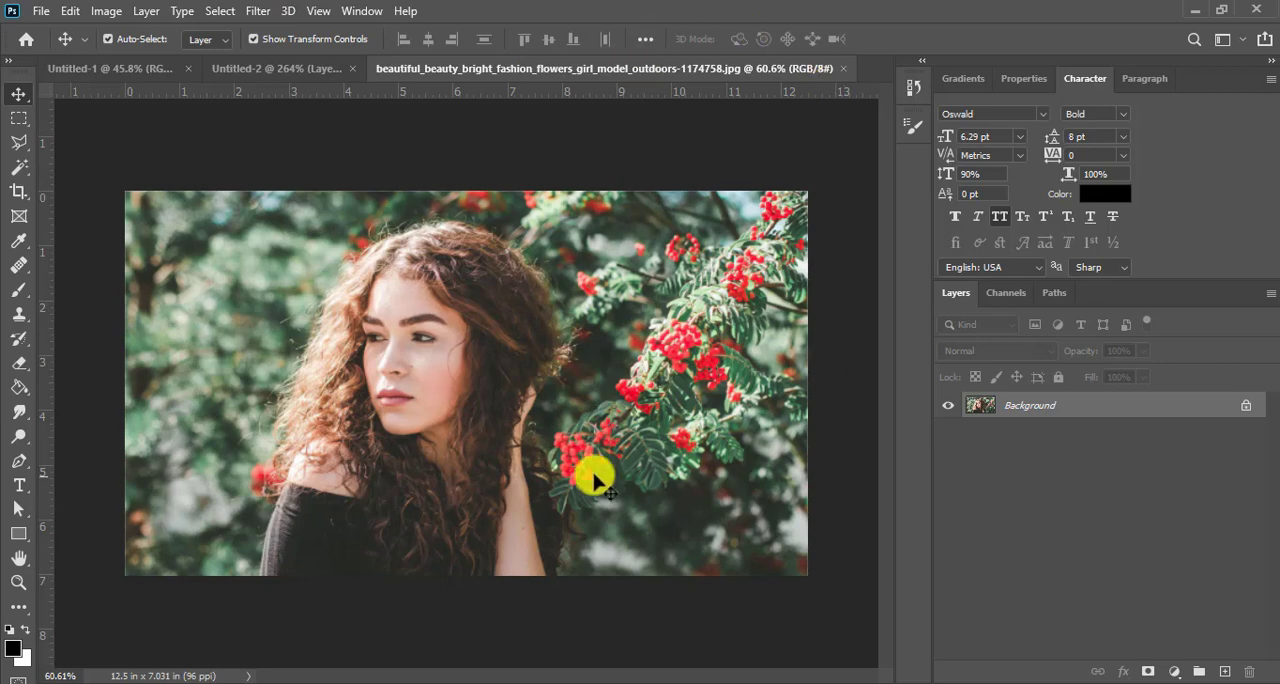
# - Open the portrait photo's Background layer in the Camera Raw Filter and reposition the dialog
pyautogui.scroll(2, 473, 353)
pyautogui.scroll(-1, 475, 353)
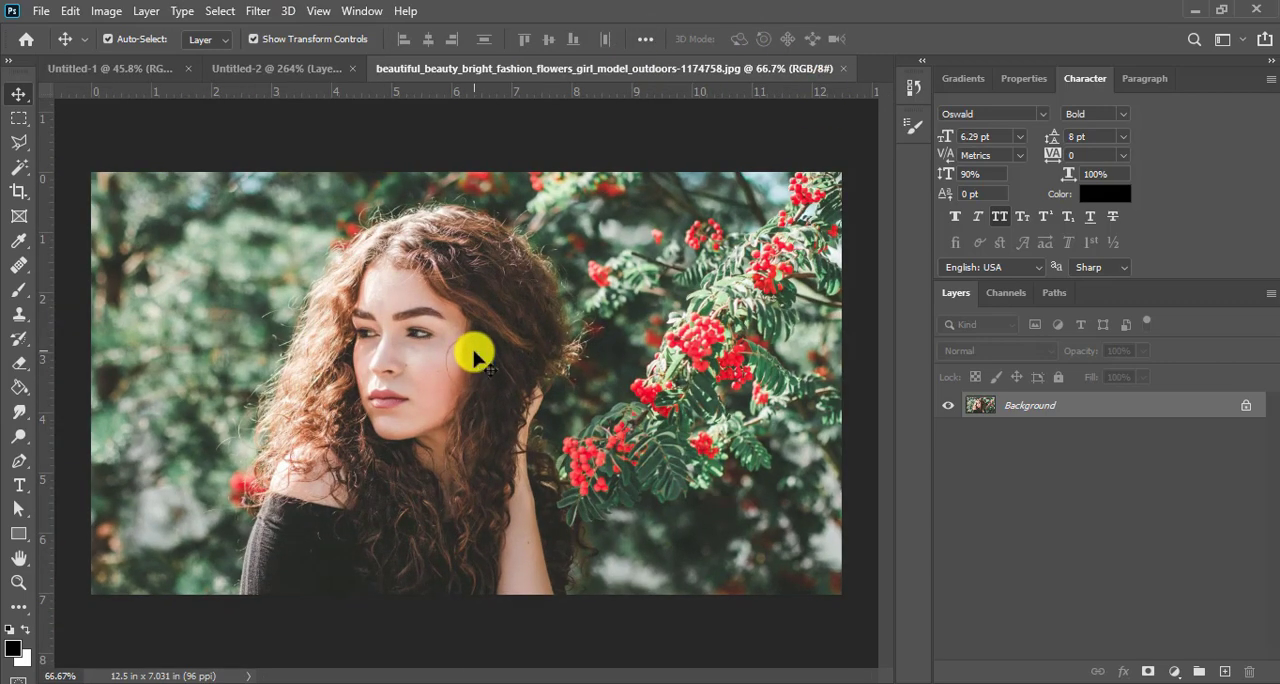
pyautogui.click(258, 12)
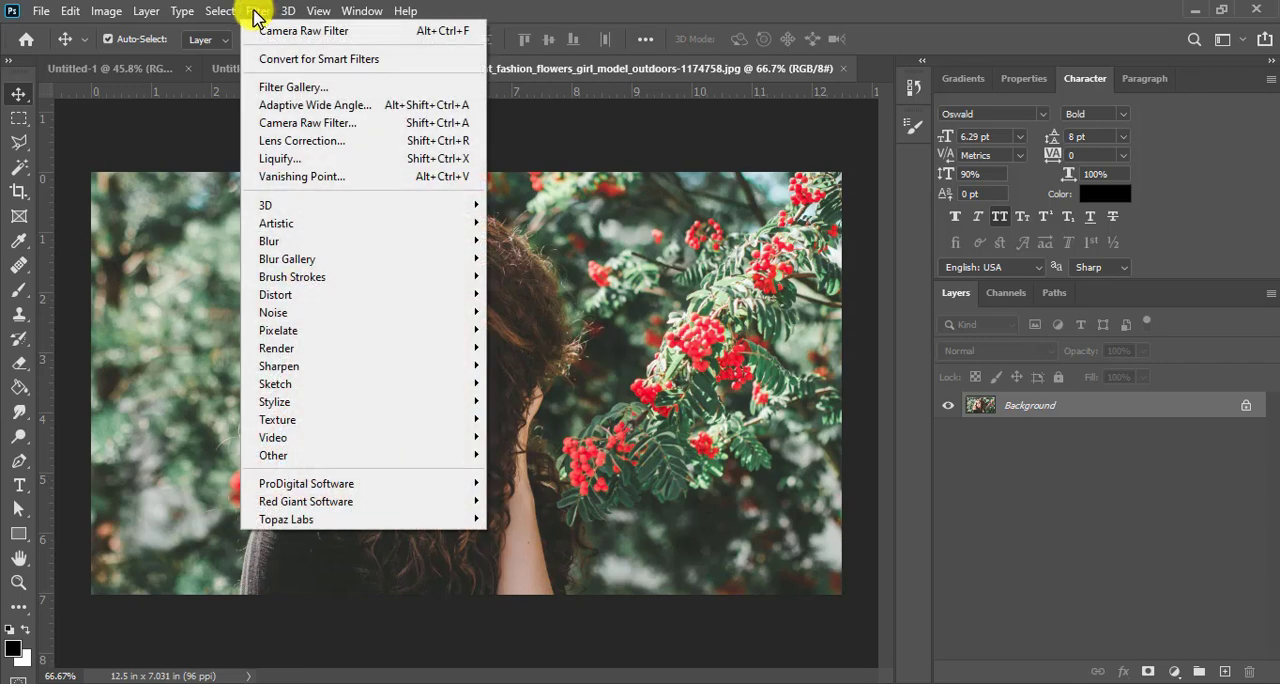
pyautogui.click(257, 14)
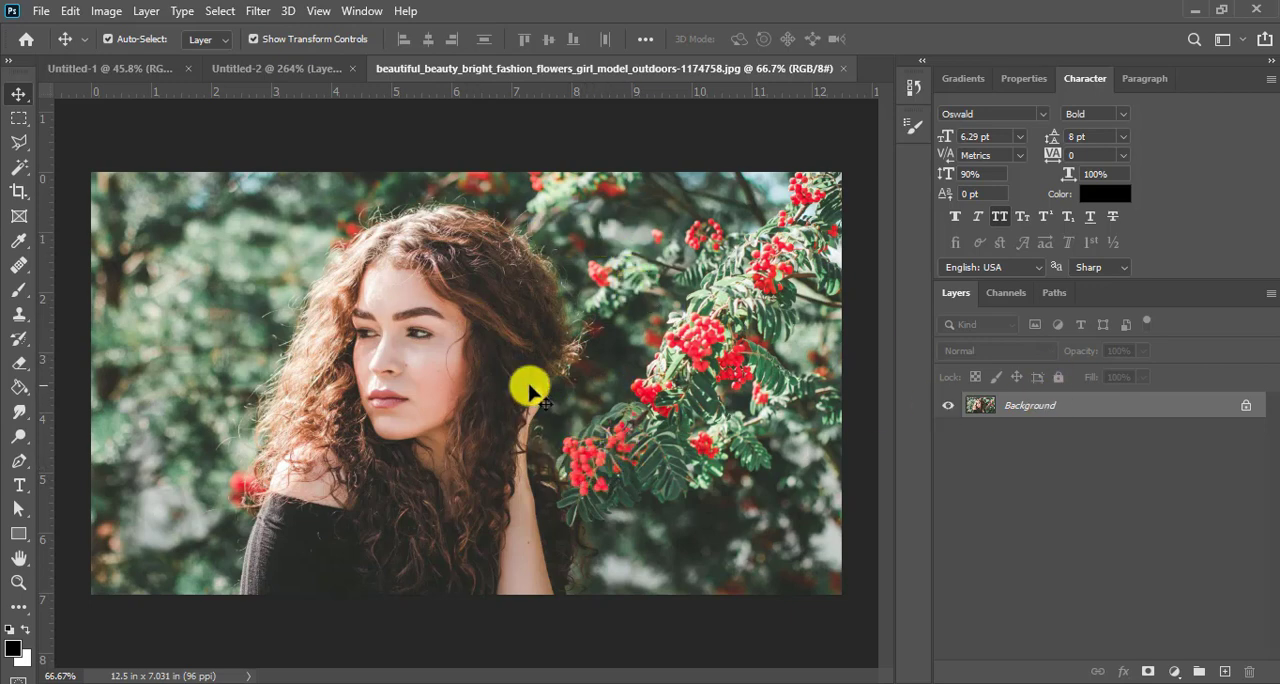
pyautogui.click(264, 14)
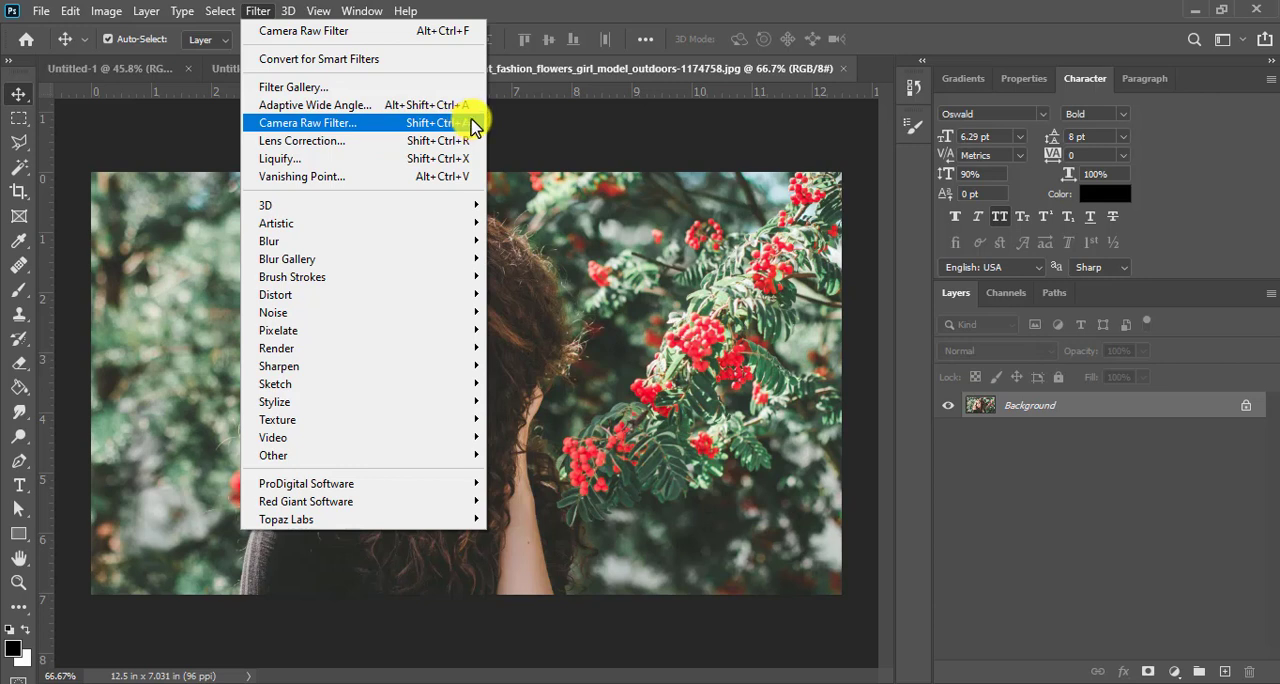
pyautogui.click(357, 124)
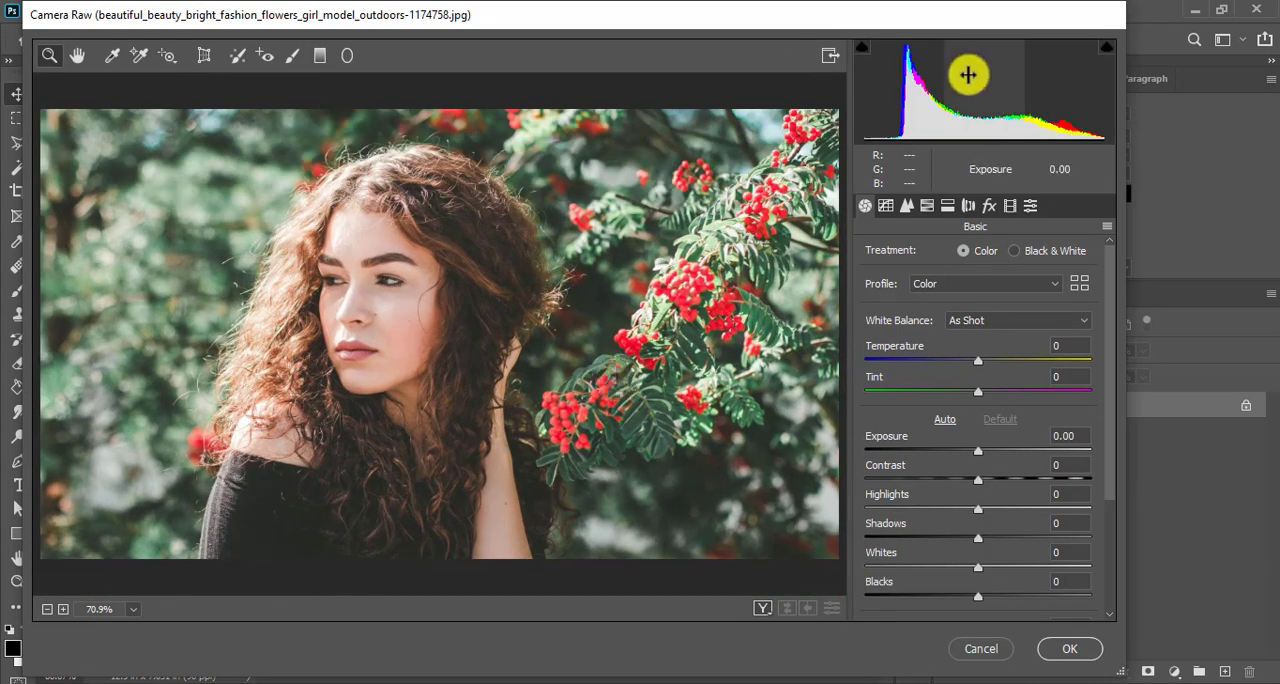
pyautogui.moveTo(871, 14); pyautogui.dragTo(922, 29)
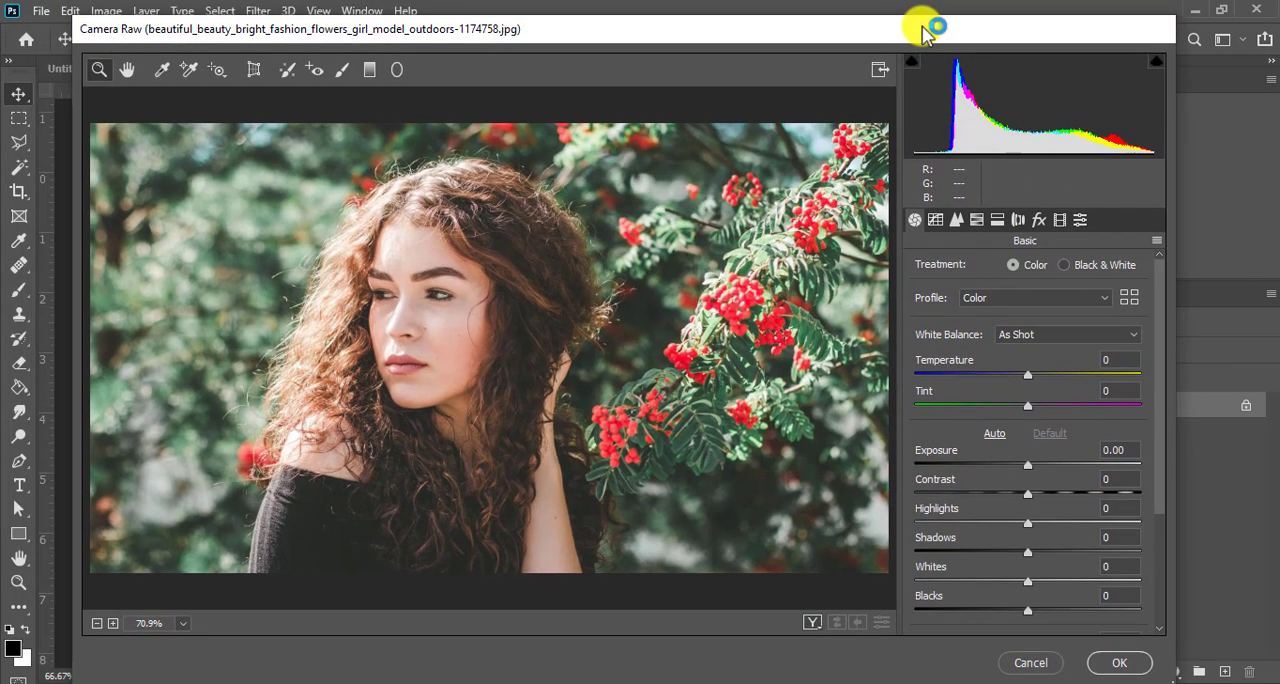
pyautogui.moveTo(811, 17)
pyautogui.mouseDown()
pyautogui.moveTo(811, 33)
pyautogui.moveTo(826, 26)
pyautogui.mouseUp()
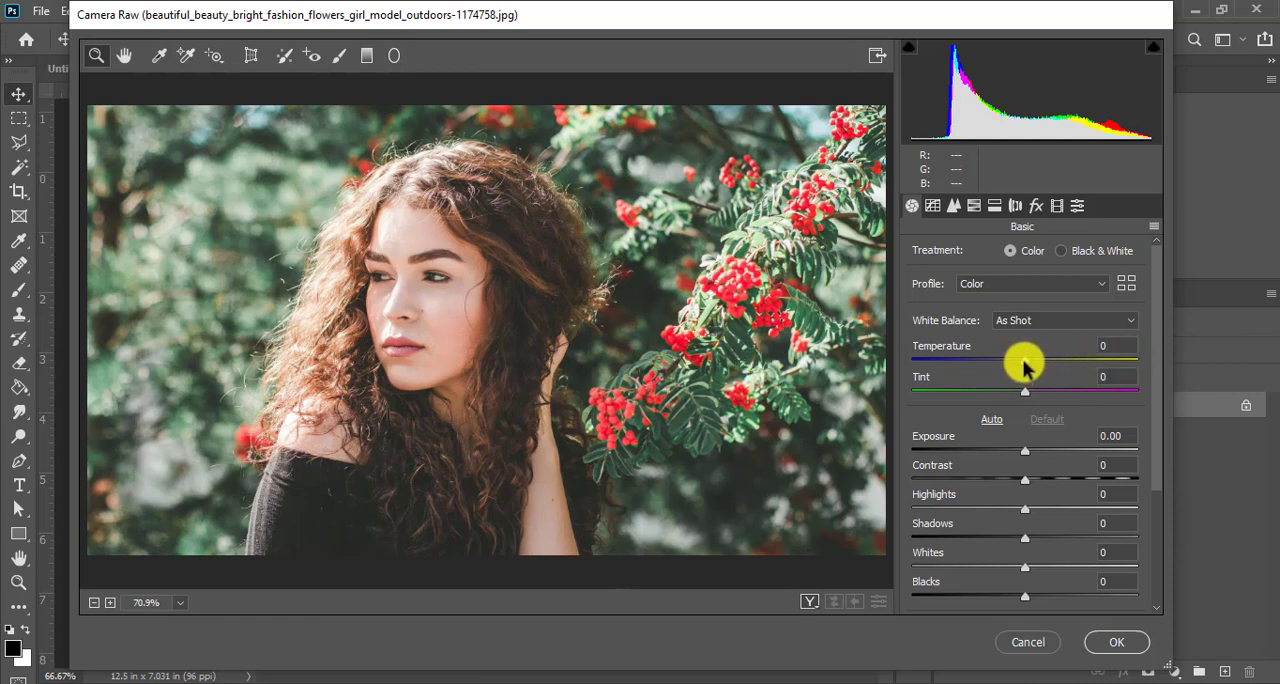
# - Try cooler and warmer white balance Temperature values from -27 to +28, and settle on +6
pyautogui.moveTo(1024, 367); pyautogui.dragTo(994, 368)
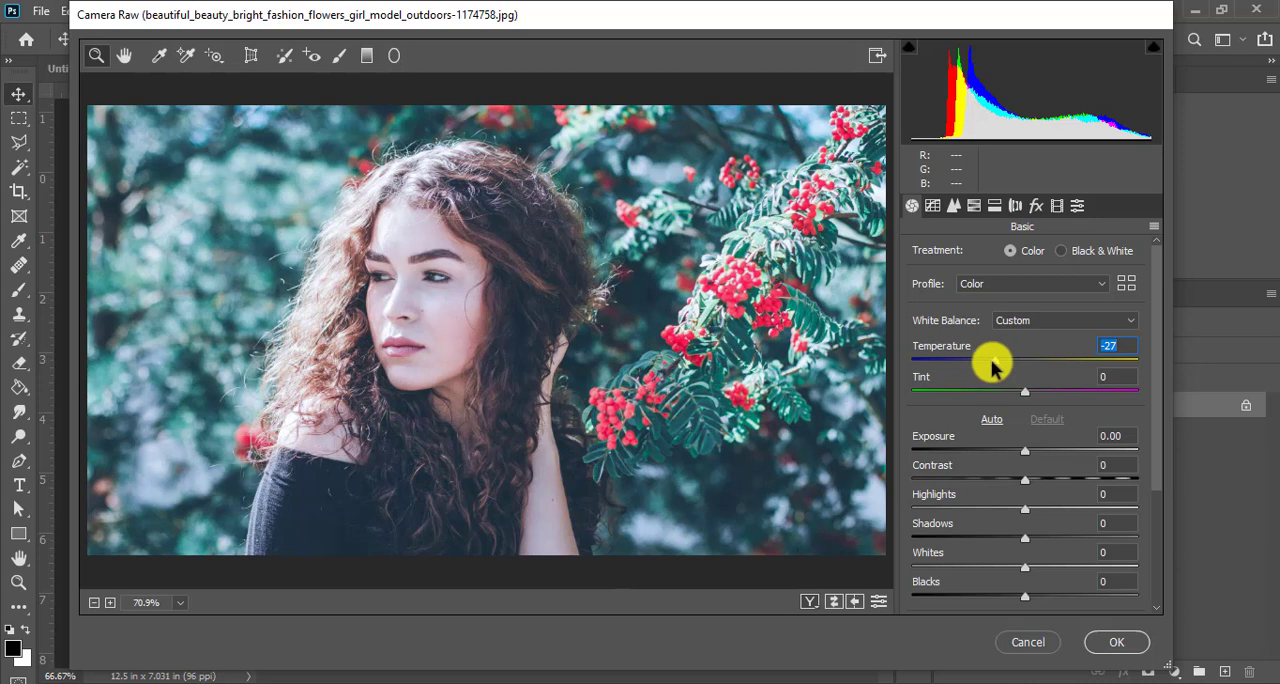
pyautogui.moveTo(994, 367); pyautogui.dragTo(1058, 366)
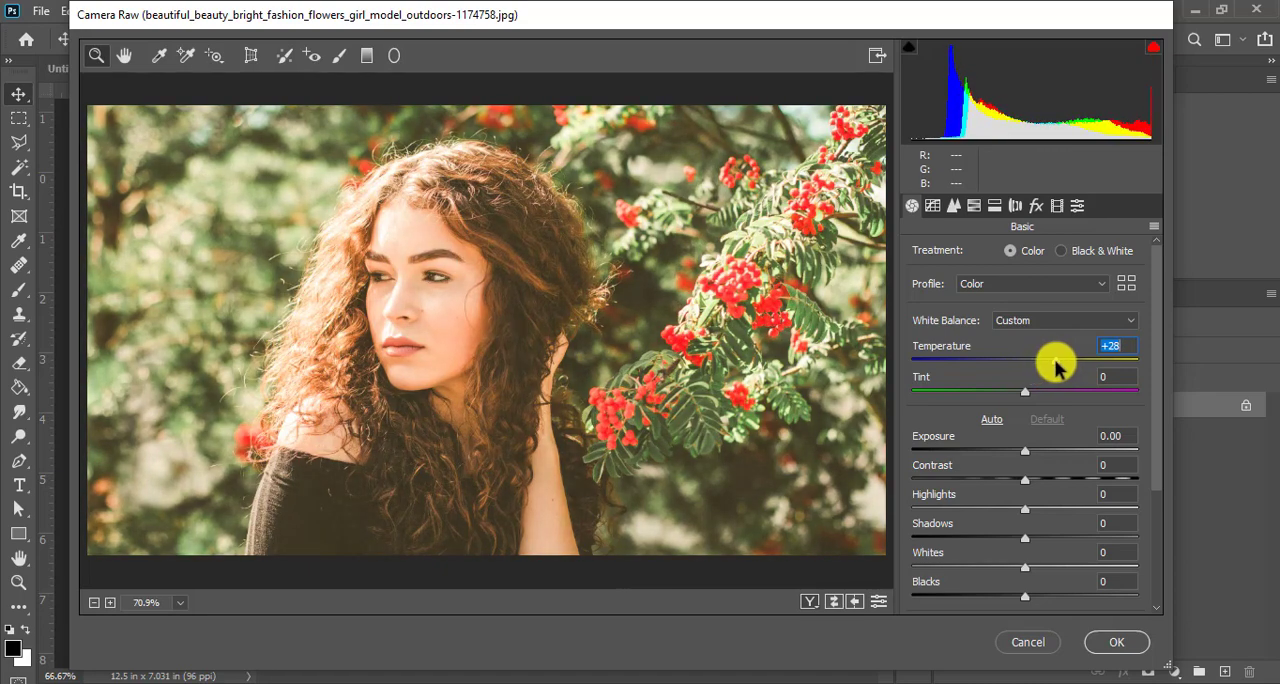
pyautogui.moveTo(1055, 366)
pyautogui.mouseDown()
pyautogui.moveTo(1023, 363)
pyautogui.moveTo(1034, 367)
pyautogui.mouseUp()
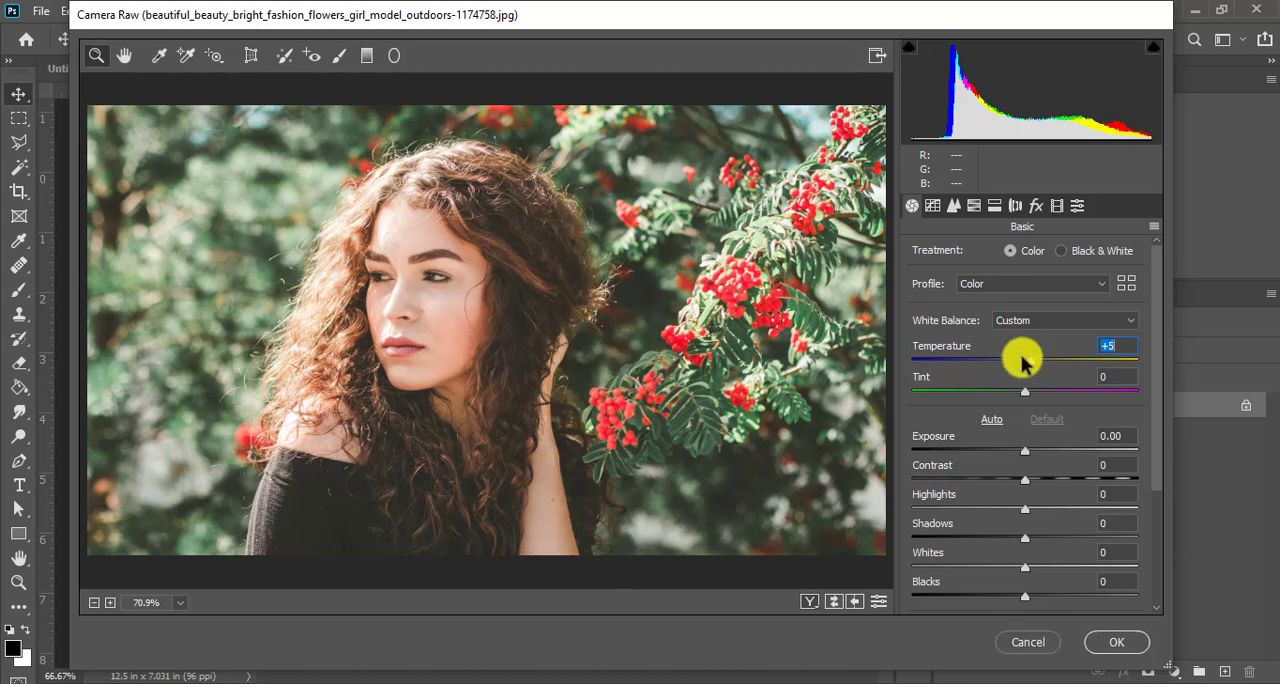
pyautogui.moveTo(1031, 366)
pyautogui.mouseDown()
pyautogui.moveTo(1104, 364)
pyautogui.moveTo(1013, 366)
pyautogui.moveTo(1025, 366)
pyautogui.mouseUp()
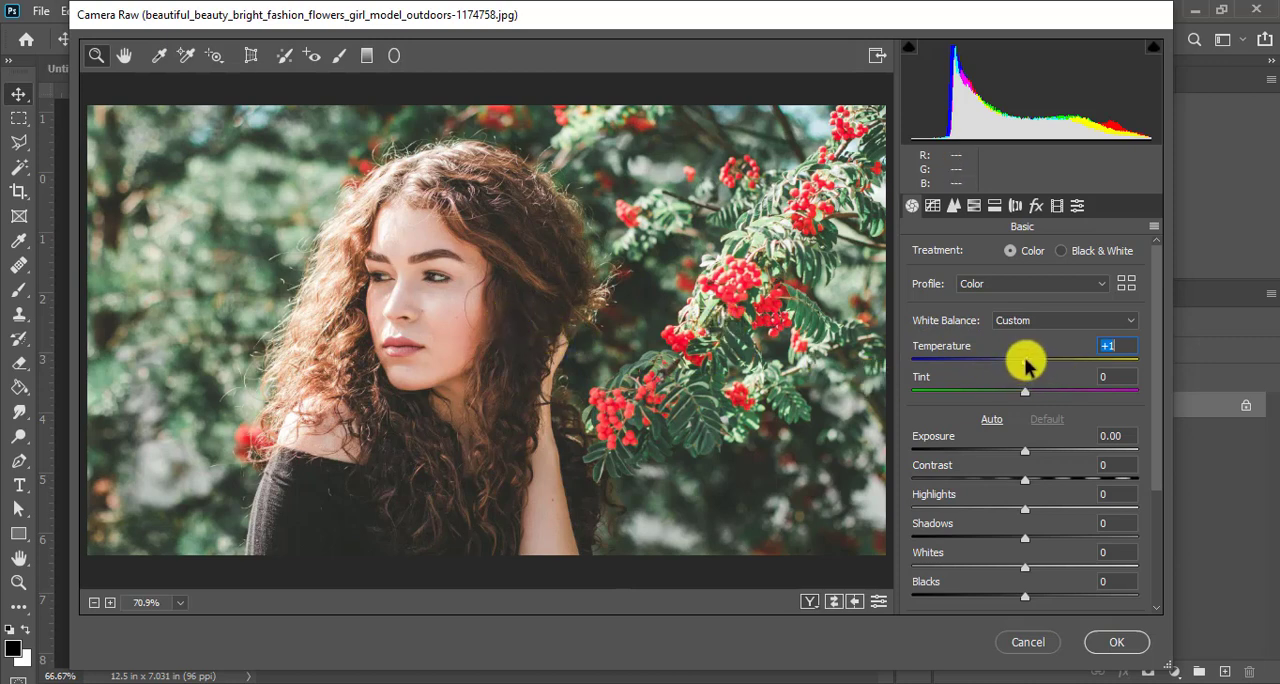
pyautogui.moveTo(1024, 358)
pyautogui.mouseDown()
pyautogui.moveTo(1006, 362)
pyautogui.moveTo(1023, 362)
pyautogui.mouseUp()
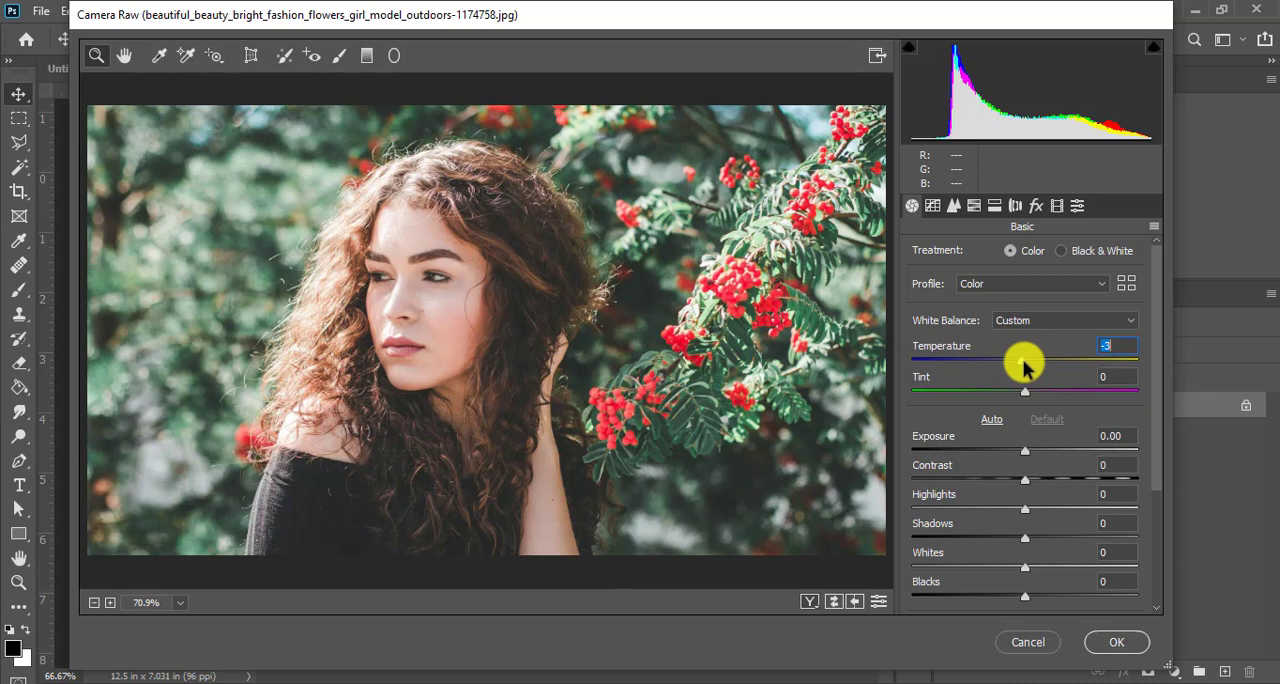
pyautogui.moveTo(1023, 363); pyautogui.dragTo(1033, 361)
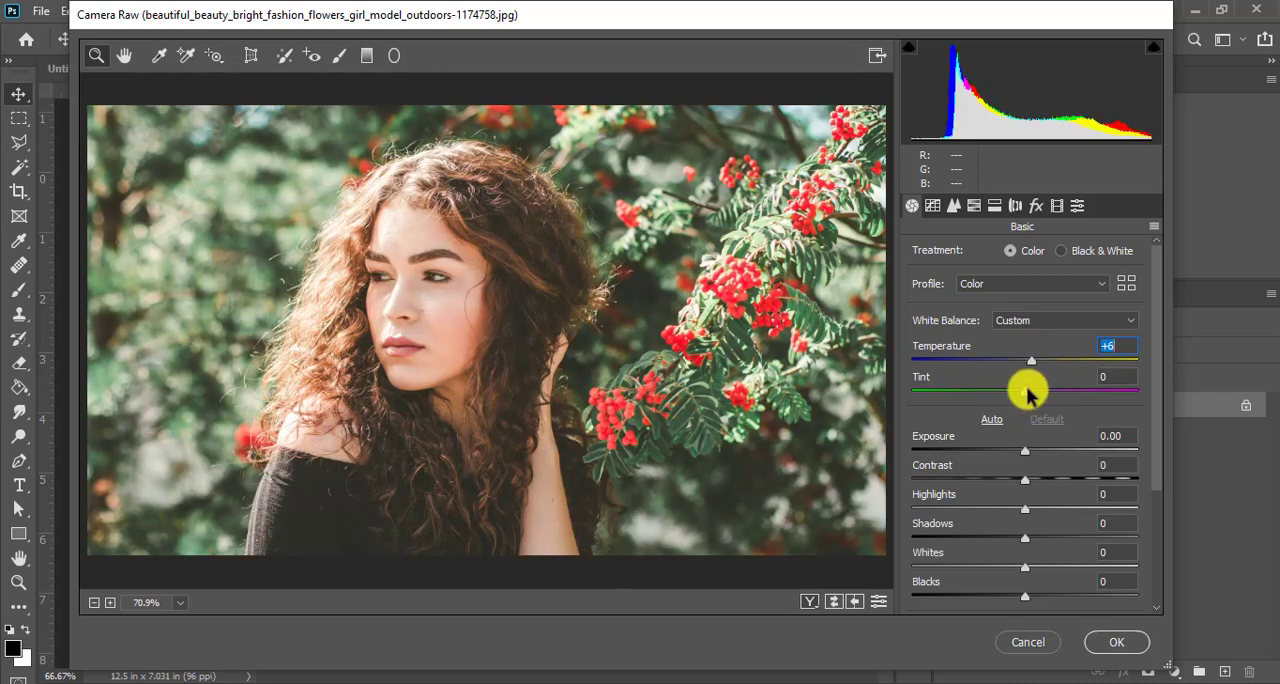
# - Shift the white balance Tint slightly towards magenta, to +3
pyautogui.moveTo(1027, 397)
pyautogui.mouseDown()
pyautogui.moveTo(1042, 392)
pyautogui.moveTo(973, 396)
pyautogui.moveTo(1037, 397)
pyautogui.moveTo(1029, 389)
pyautogui.mouseUp()
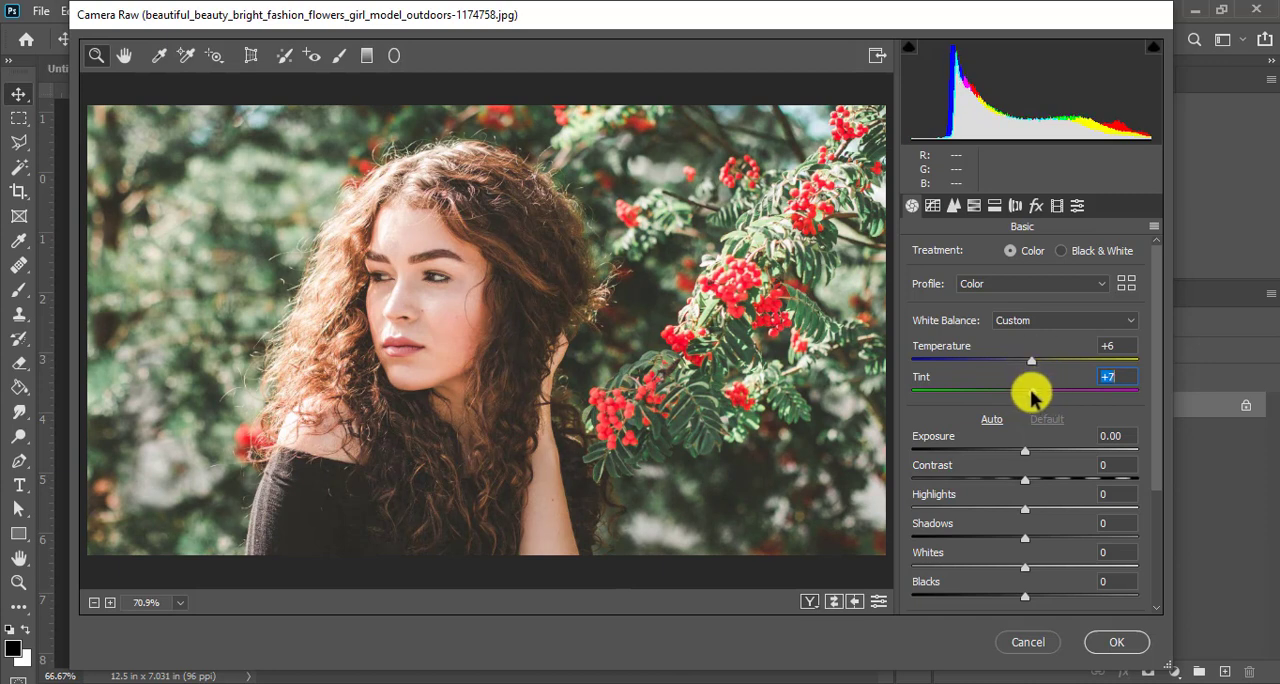
pyautogui.scroll(-1, 1055, 410)
pyautogui.scroll(-1, 1050, 410)
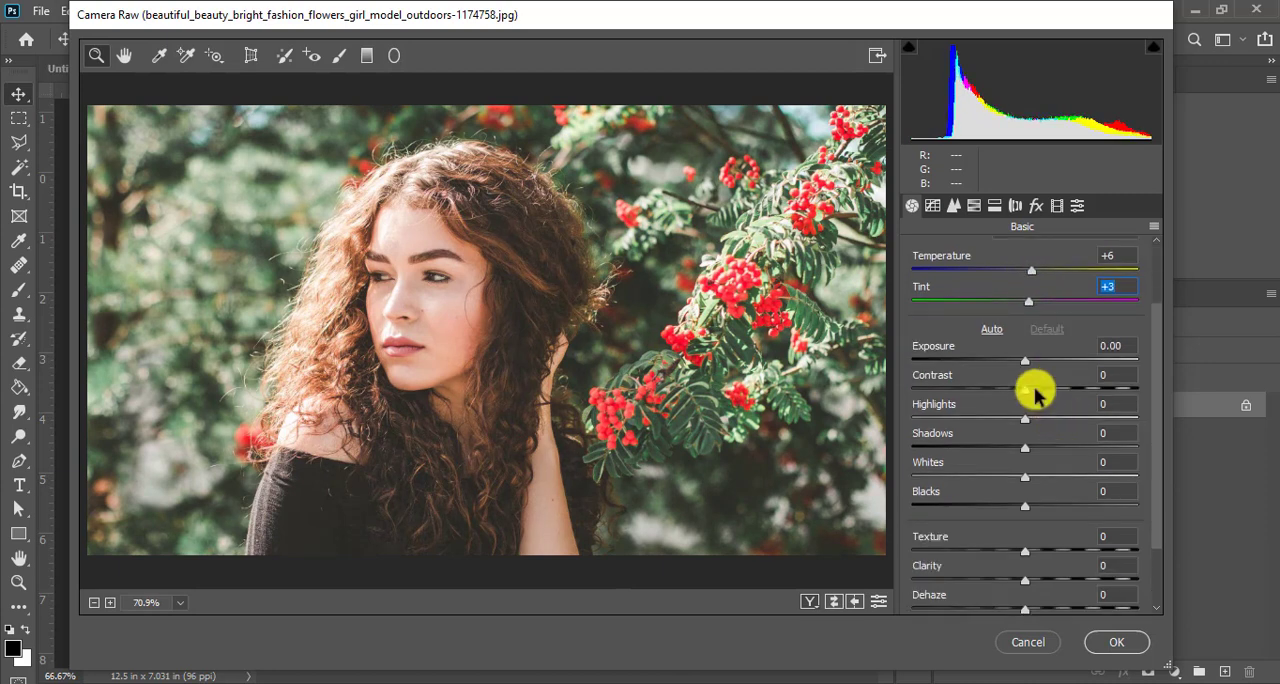
pyautogui.scroll(2, 1040, 385)
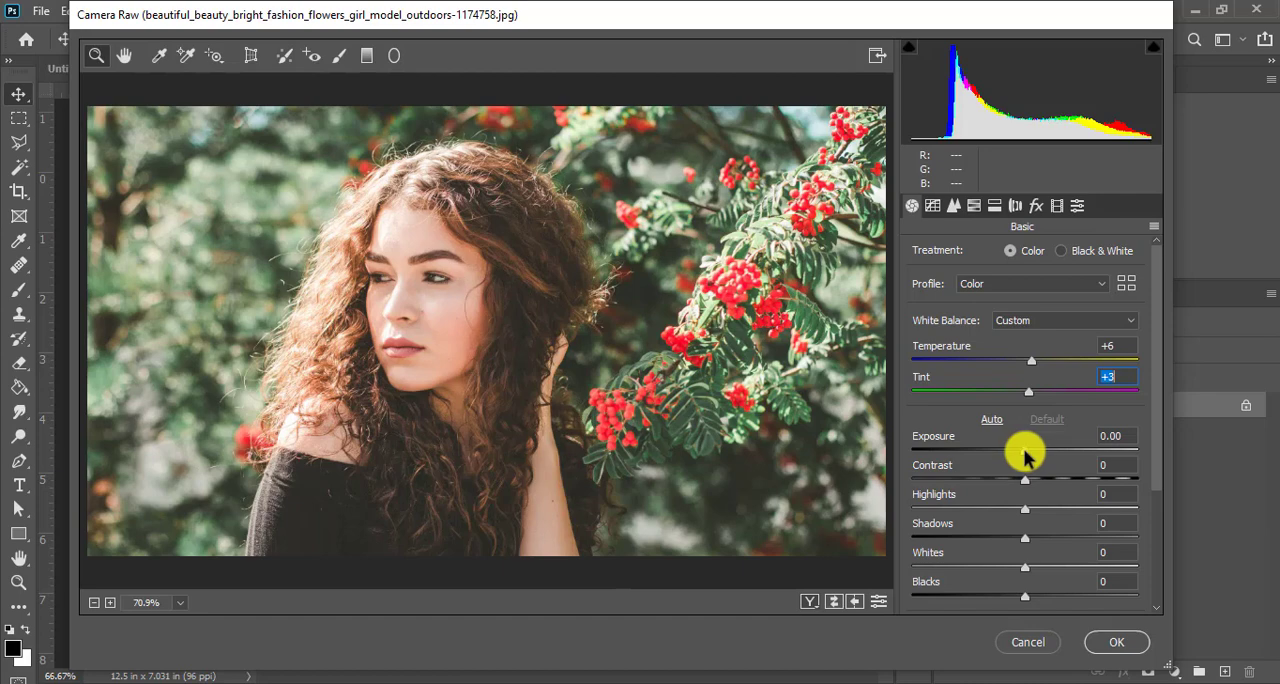
# - Try darker and brighter Exposure values of -1.90, +0.85 and +0.65, and settle on -1.15
pyautogui.moveTo(1025, 455); pyautogui.dragTo(982, 457)
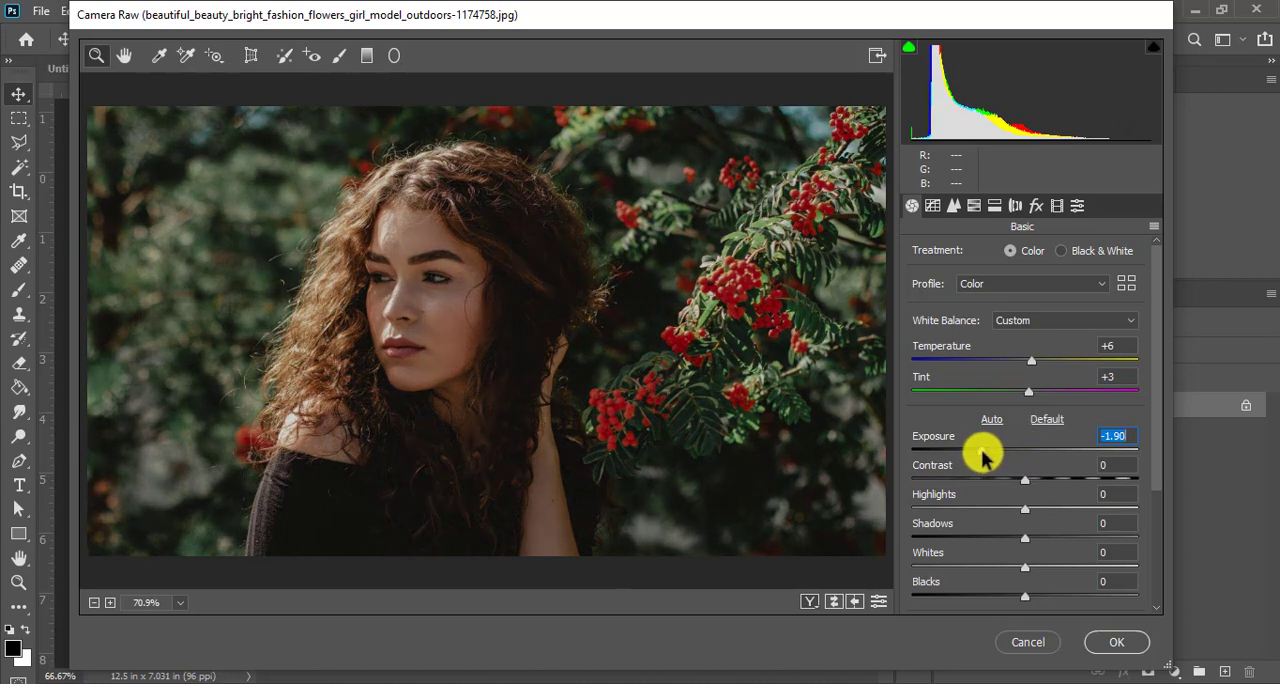
pyautogui.moveTo(983, 451); pyautogui.dragTo(1043, 450)
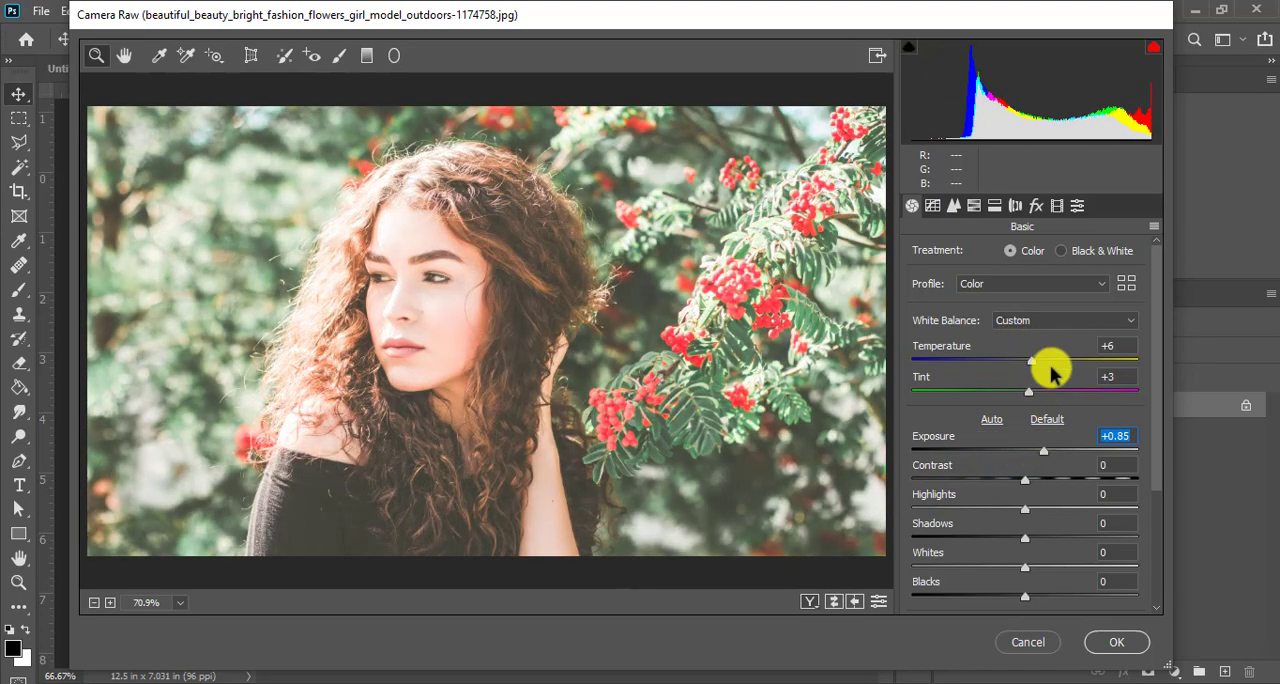
pyautogui.click(1040, 451)
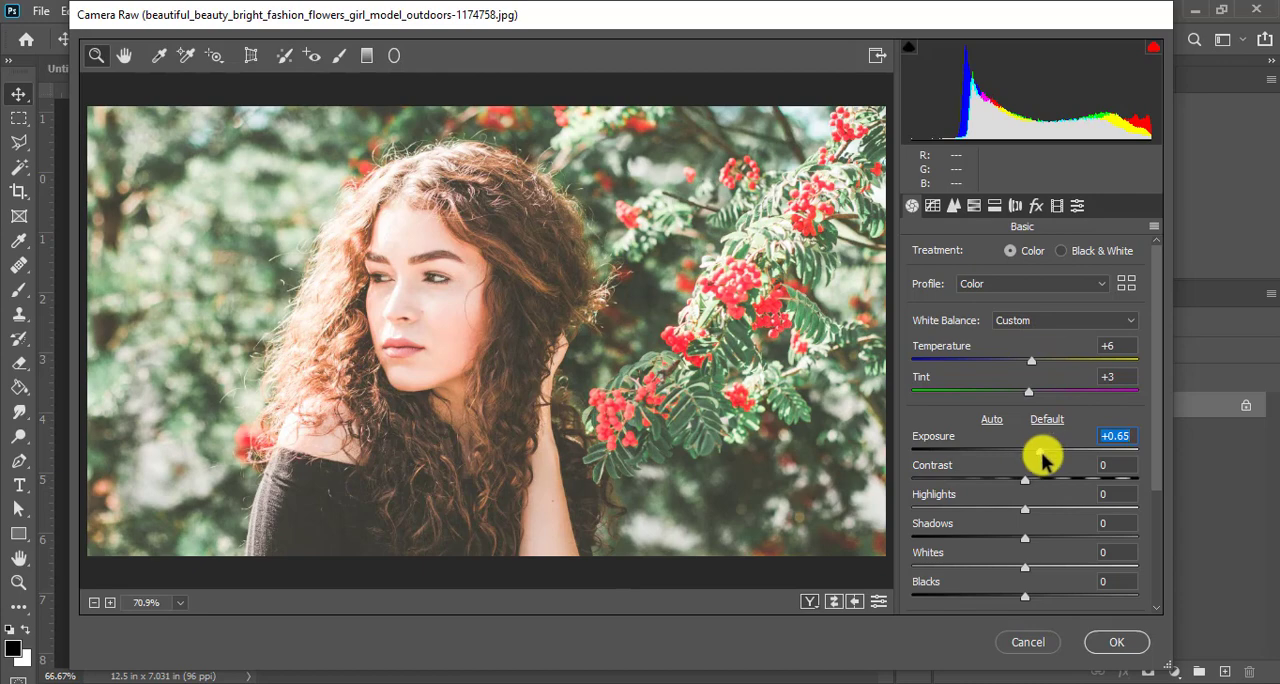
pyautogui.moveTo(1041, 455); pyautogui.dragTo(1000, 453)
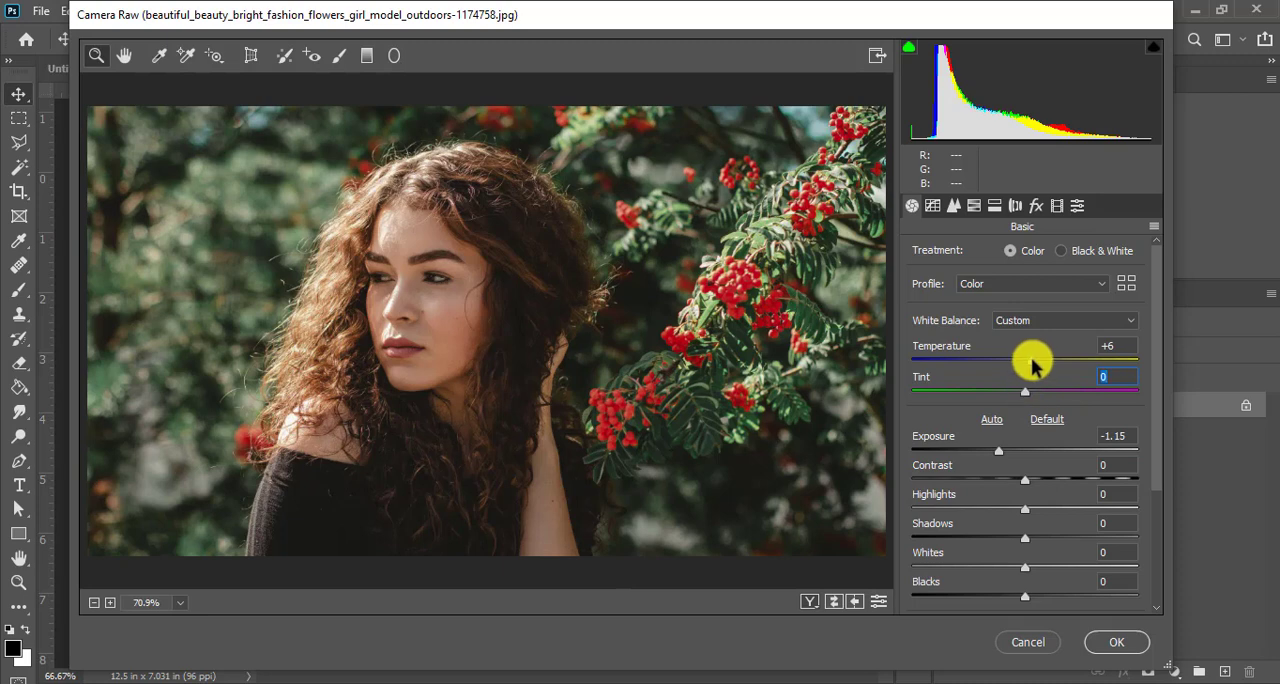
# - Reset the Temperature, Tint and Exposure adjustments to 0
pyautogui.doubleClick(1030, 358)
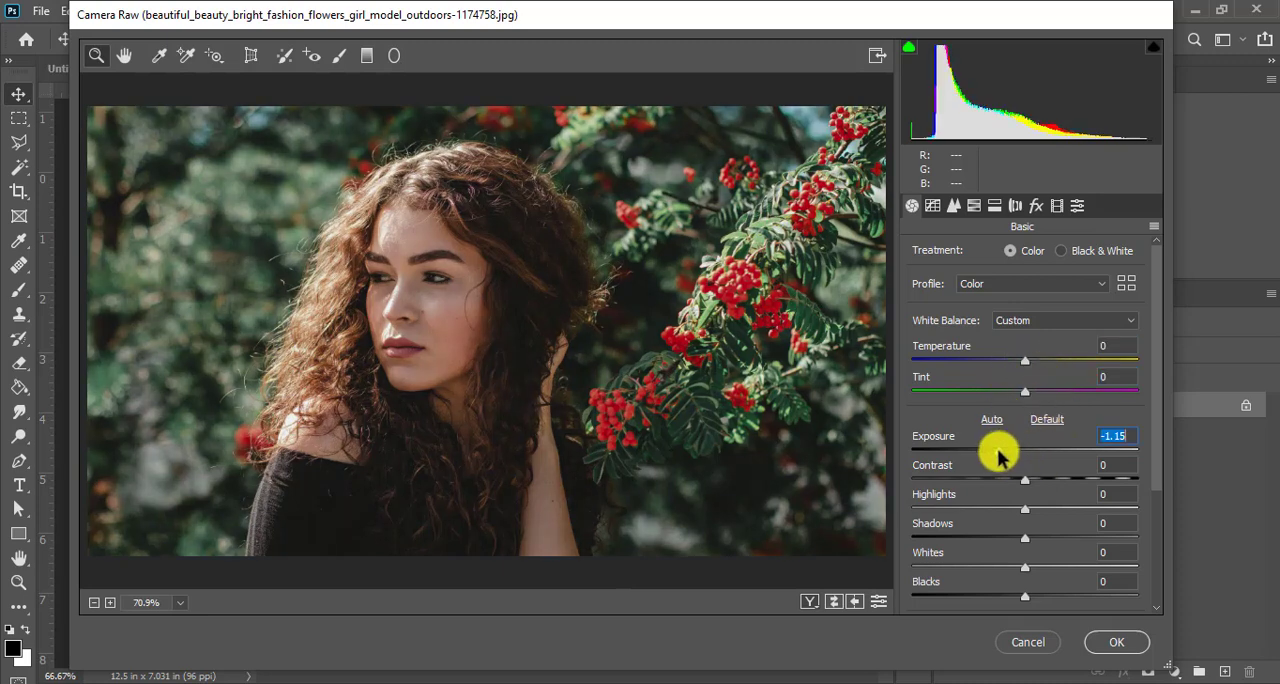
pyautogui.doubleClick(1000, 452)
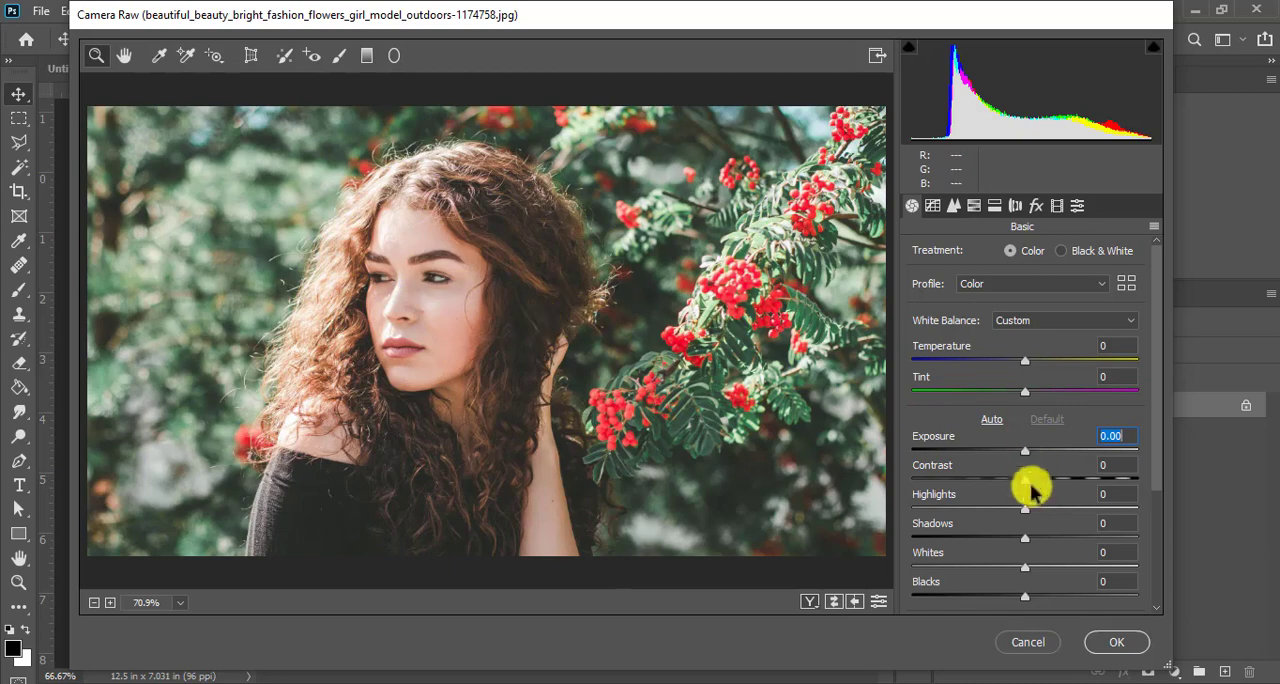
# - Darken the photo to an Exposure of -0.95 and warm its Temperature to +3
pyautogui.moveTo(1027, 453); pyautogui.dragTo(1000, 449)
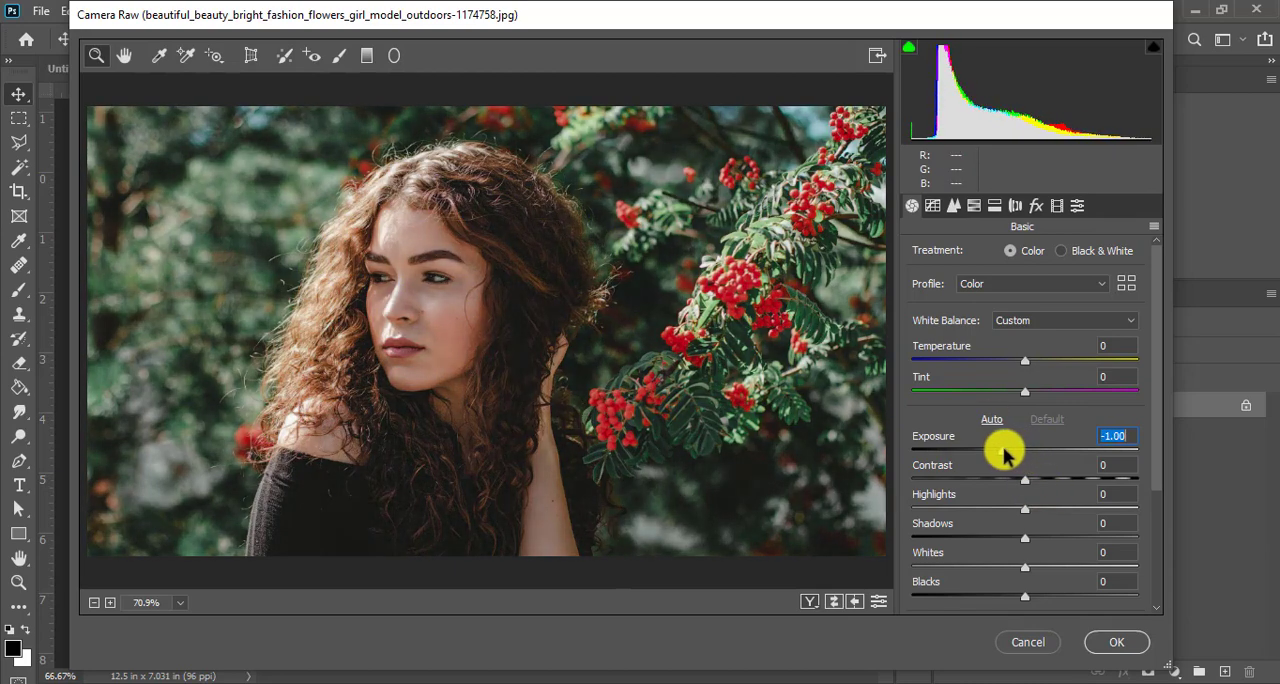
pyautogui.click(1022, 358)
pyautogui.moveTo(1023, 361); pyautogui.dragTo(1031, 364)
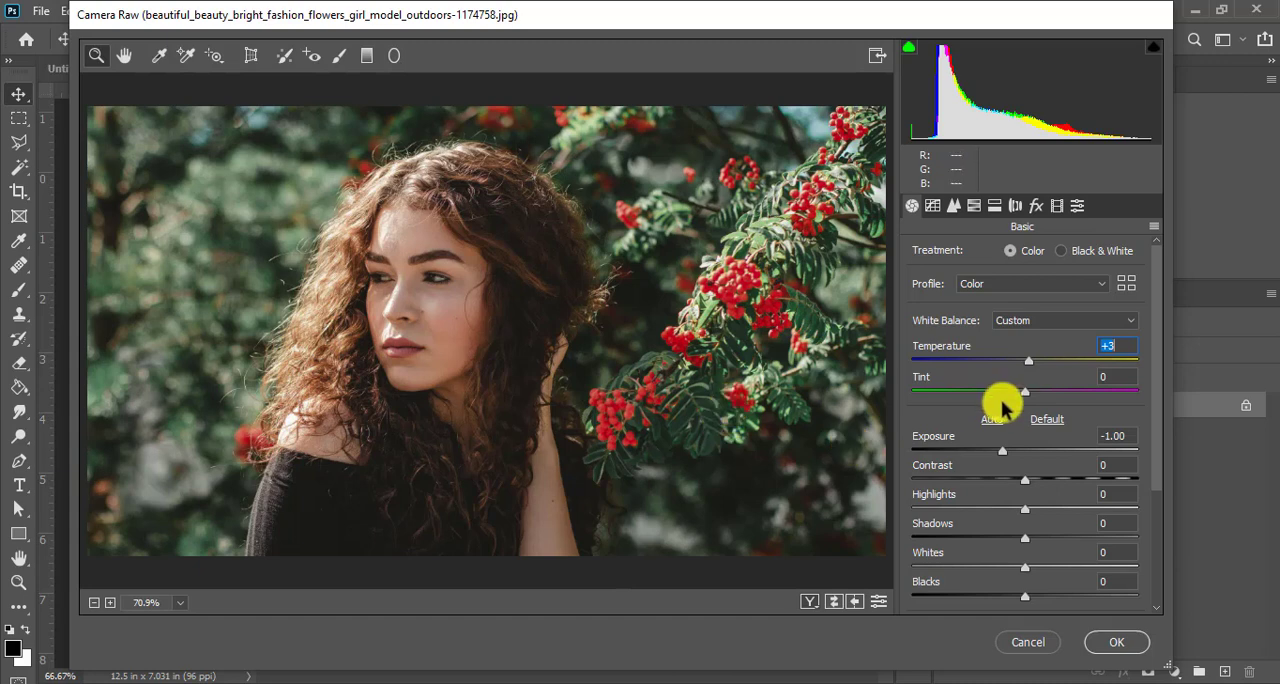
pyautogui.click(1004, 456)
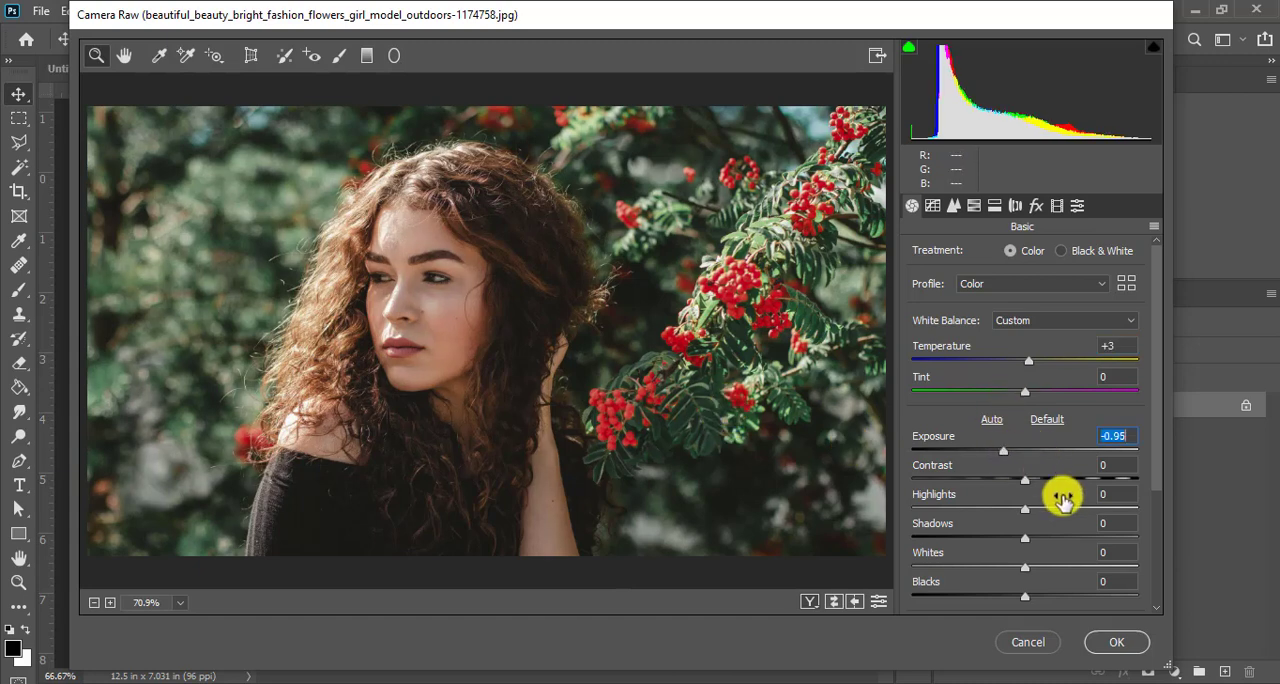
# - Test the Contrast at its lowest and near its highest values, and set it to +47
pyautogui.scroll(-1, 1030, 475)
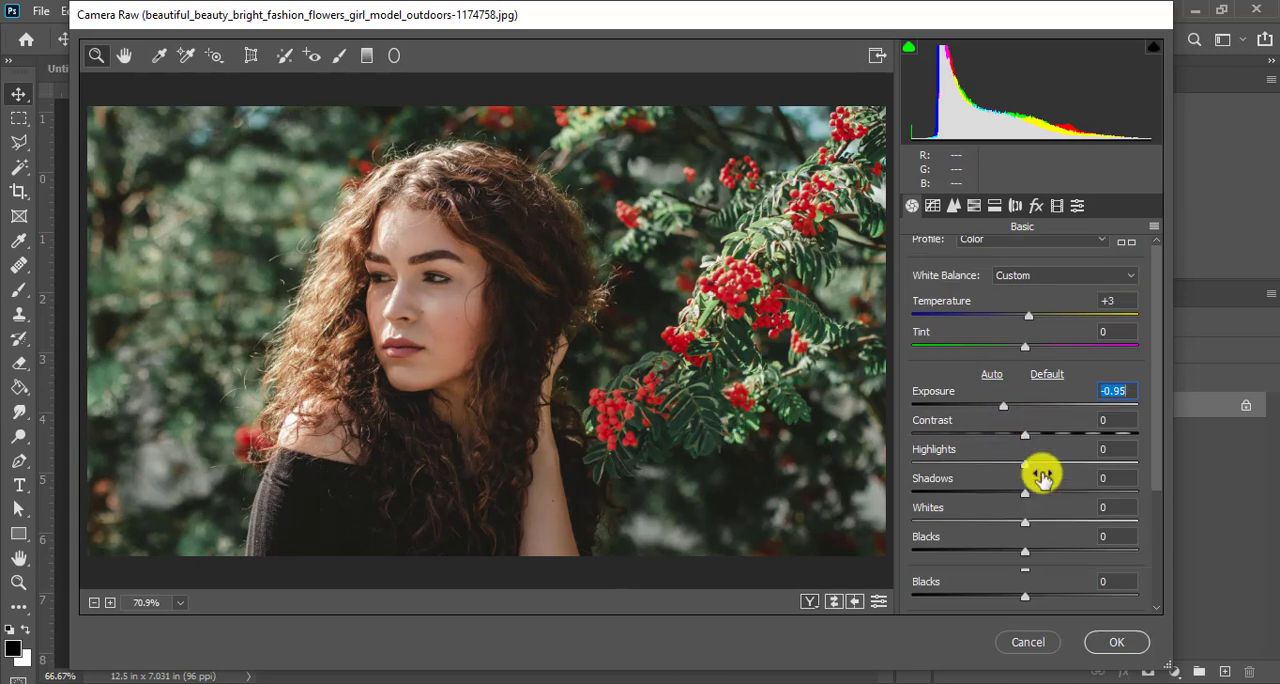
pyautogui.scroll(1, 1028, 460)
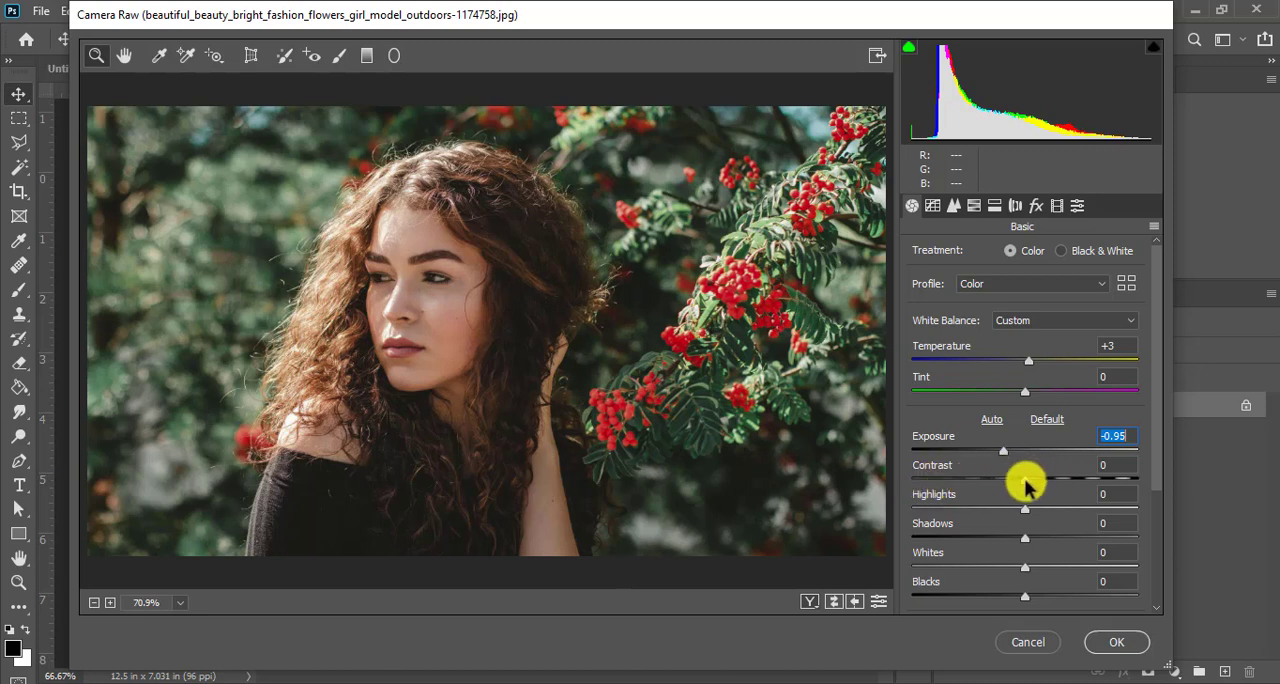
pyautogui.moveTo(1027, 480); pyautogui.dragTo(876, 494)
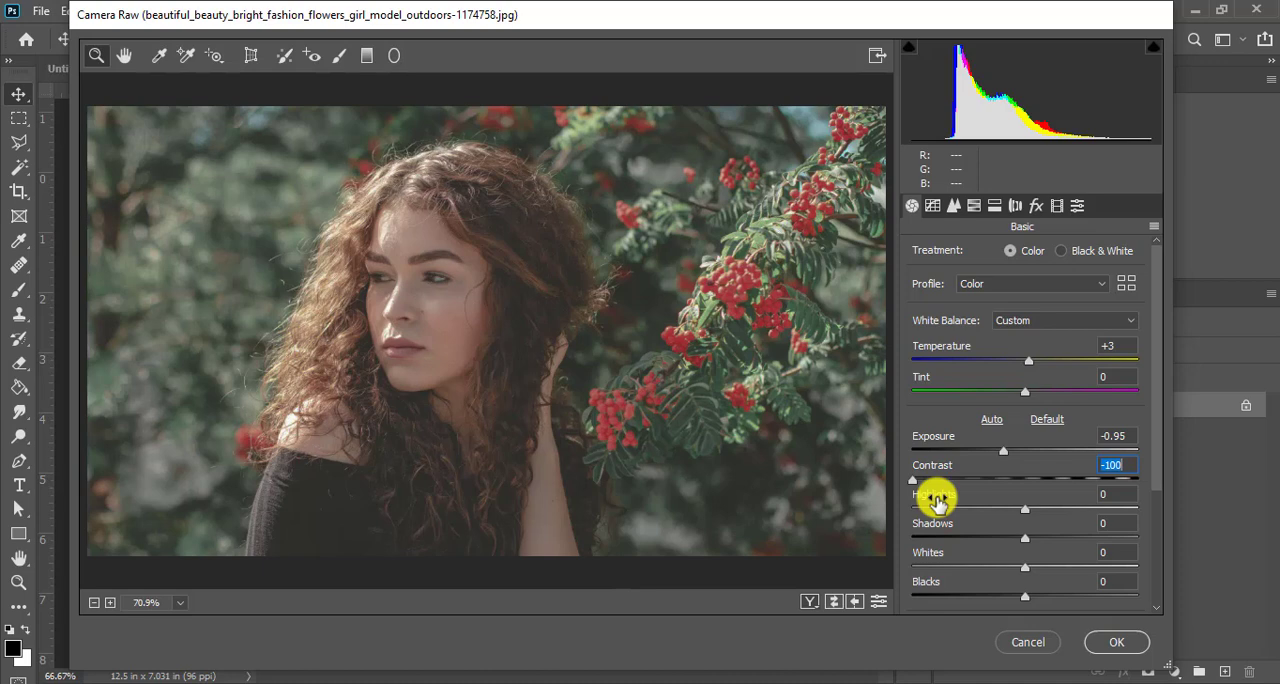
pyautogui.moveTo(912, 484); pyautogui.dragTo(1106, 484)
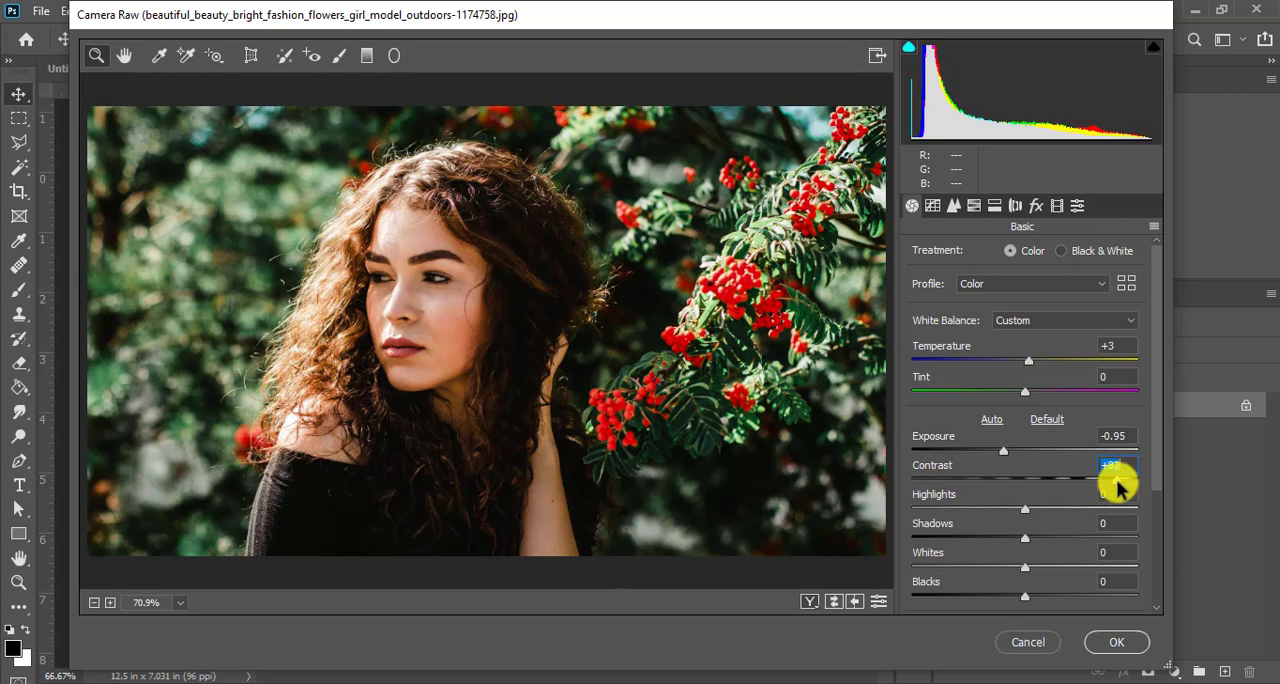
pyautogui.moveTo(1116, 479); pyautogui.dragTo(1078, 487)
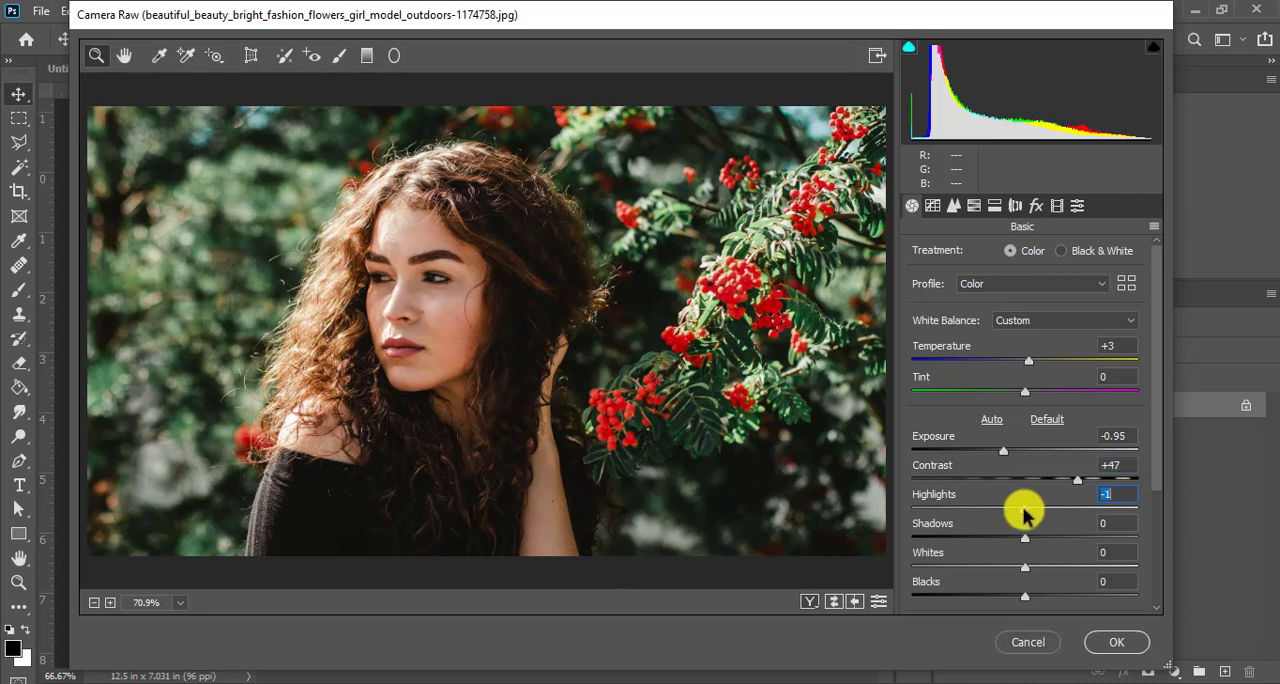
# - Lower the Highlights to -100 and fine-tune the Contrast to +49
pyautogui.moveTo(1019, 511)
pyautogui.mouseDown()
pyautogui.moveTo(889, 506)
pyautogui.moveTo(999, 505)
pyautogui.mouseUp()
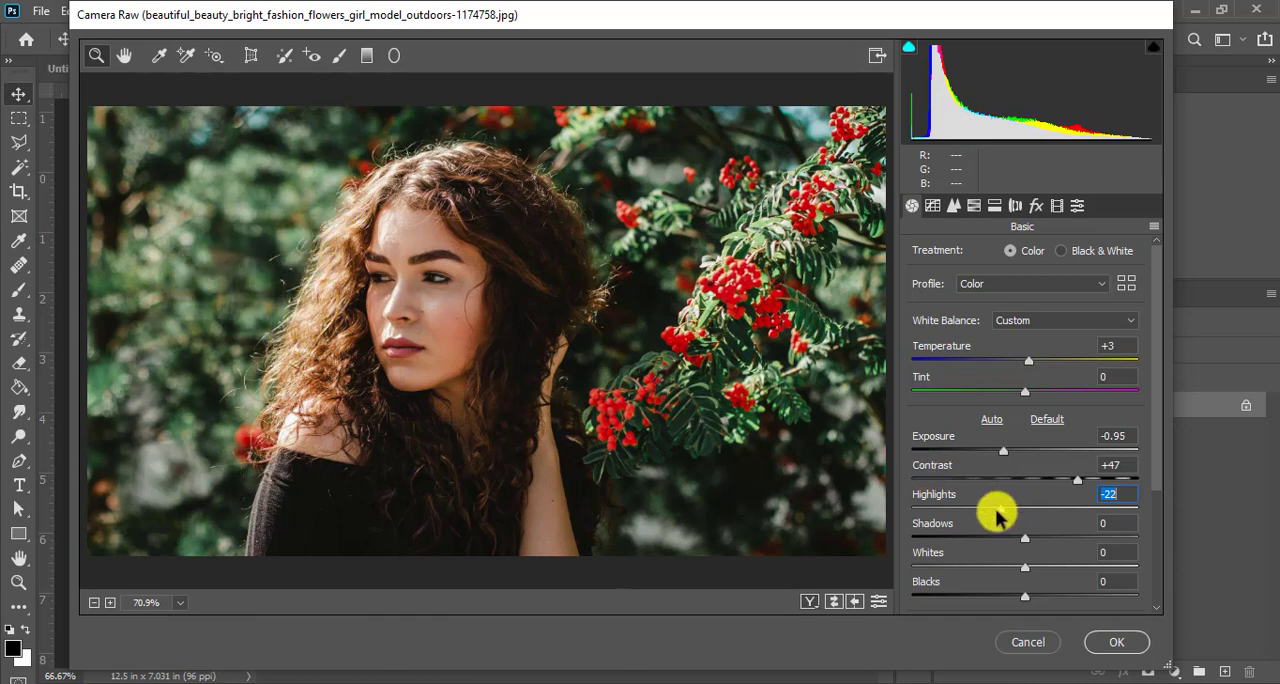
pyautogui.moveTo(998, 512); pyautogui.dragTo(884, 527)
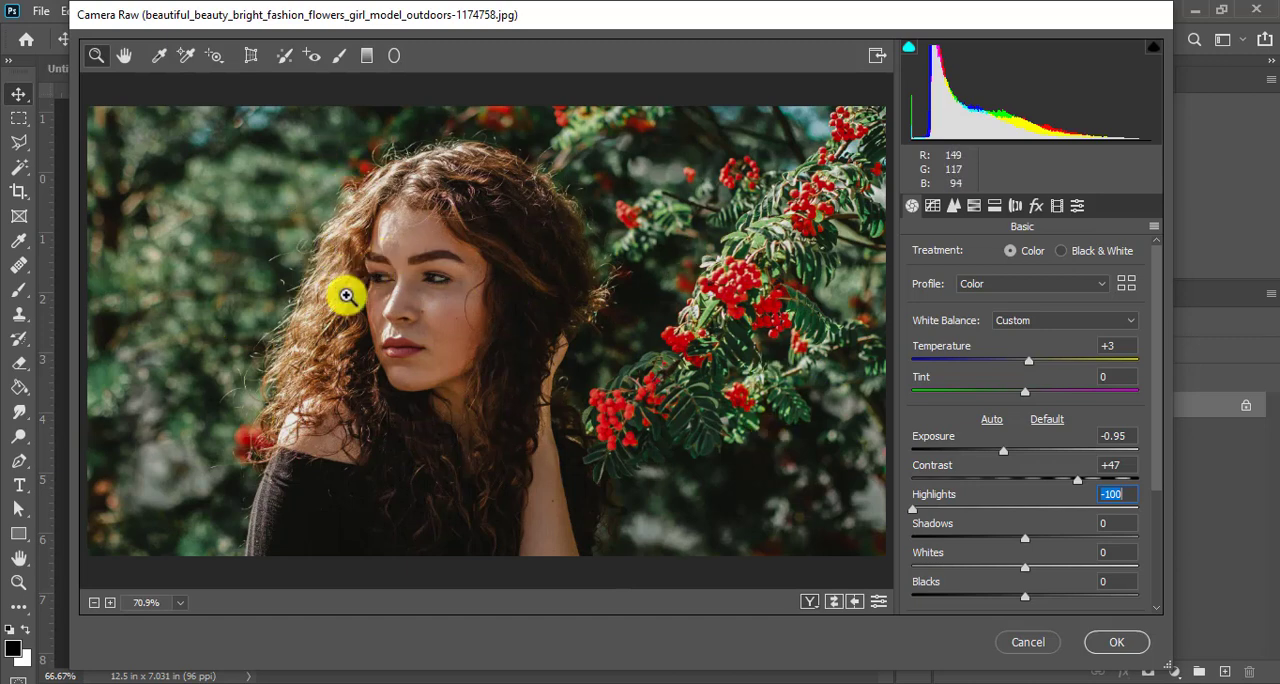
pyautogui.moveTo(913, 509)
pyautogui.mouseDown()
pyautogui.moveTo(926, 512)
pyautogui.moveTo(900, 514)
pyautogui.mouseUp()
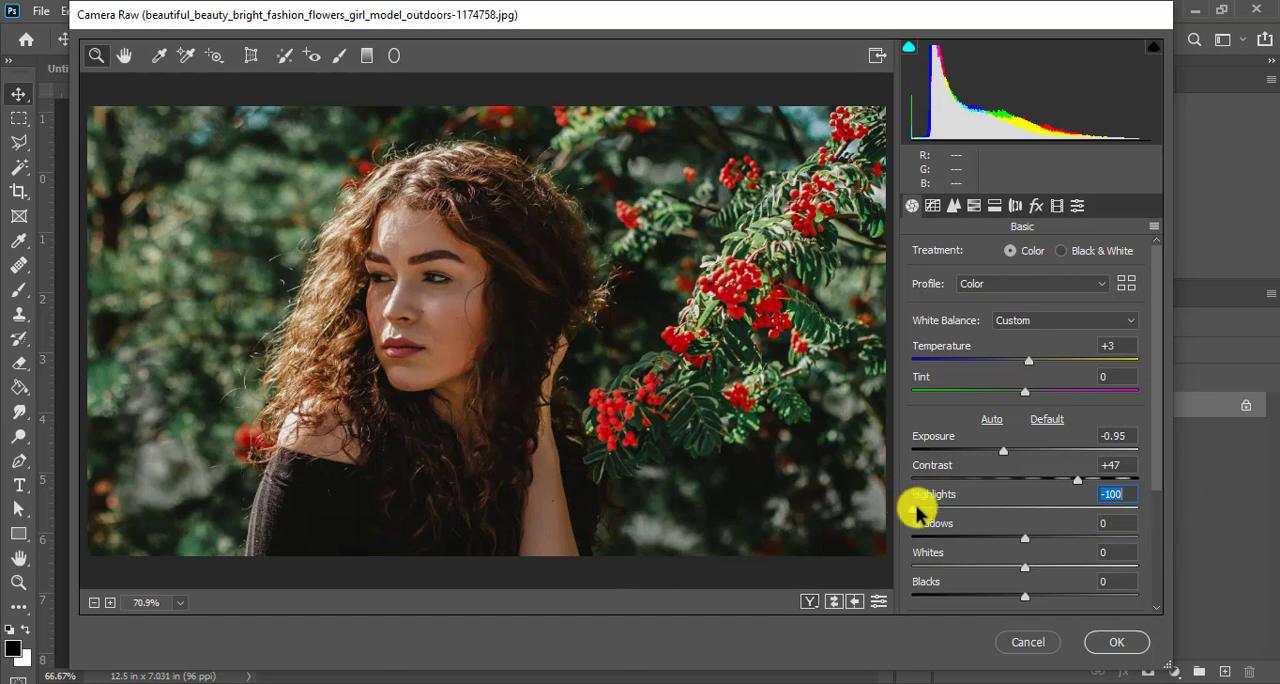
pyautogui.moveTo(935, 512); pyautogui.dragTo(908, 514)
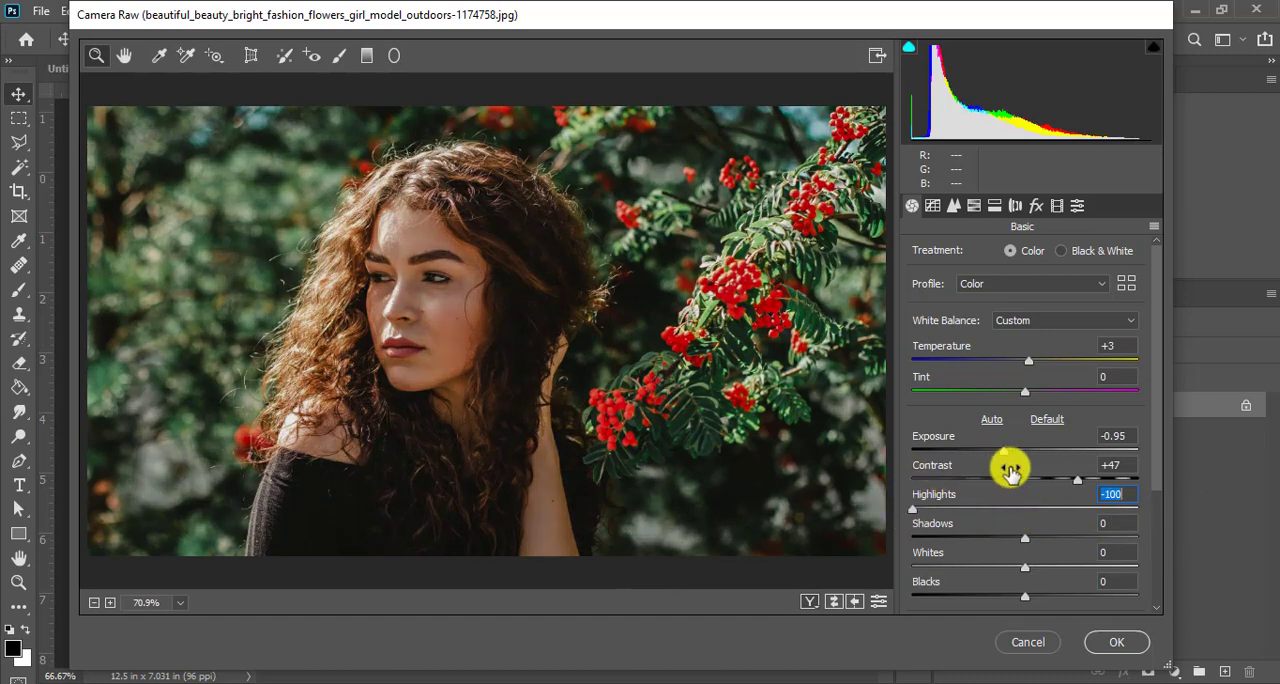
pyautogui.moveTo(1076, 486)
pyautogui.mouseDown()
pyautogui.moveTo(1034, 484)
pyautogui.moveTo(1077, 484)
pyautogui.mouseUp()
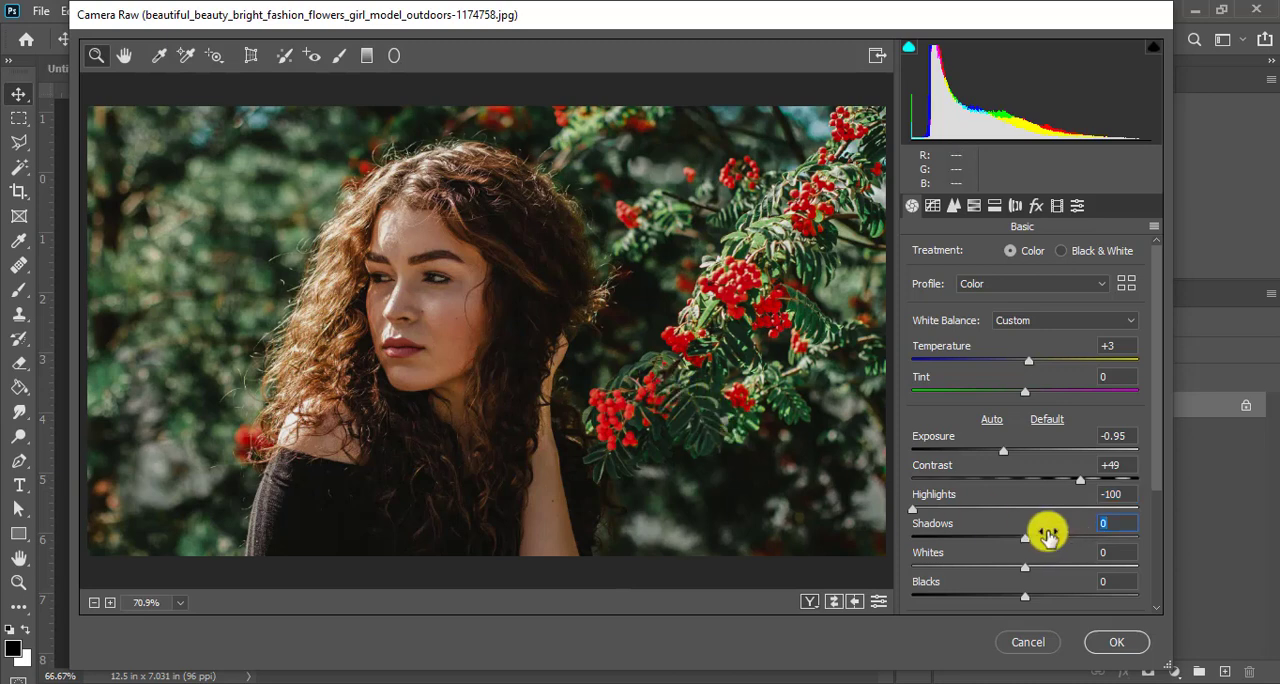
# - Darken the Shadows, trying the lowest value of -100 and settling on -49
pyautogui.moveTo(1026, 538); pyautogui.dragTo(865, 545)
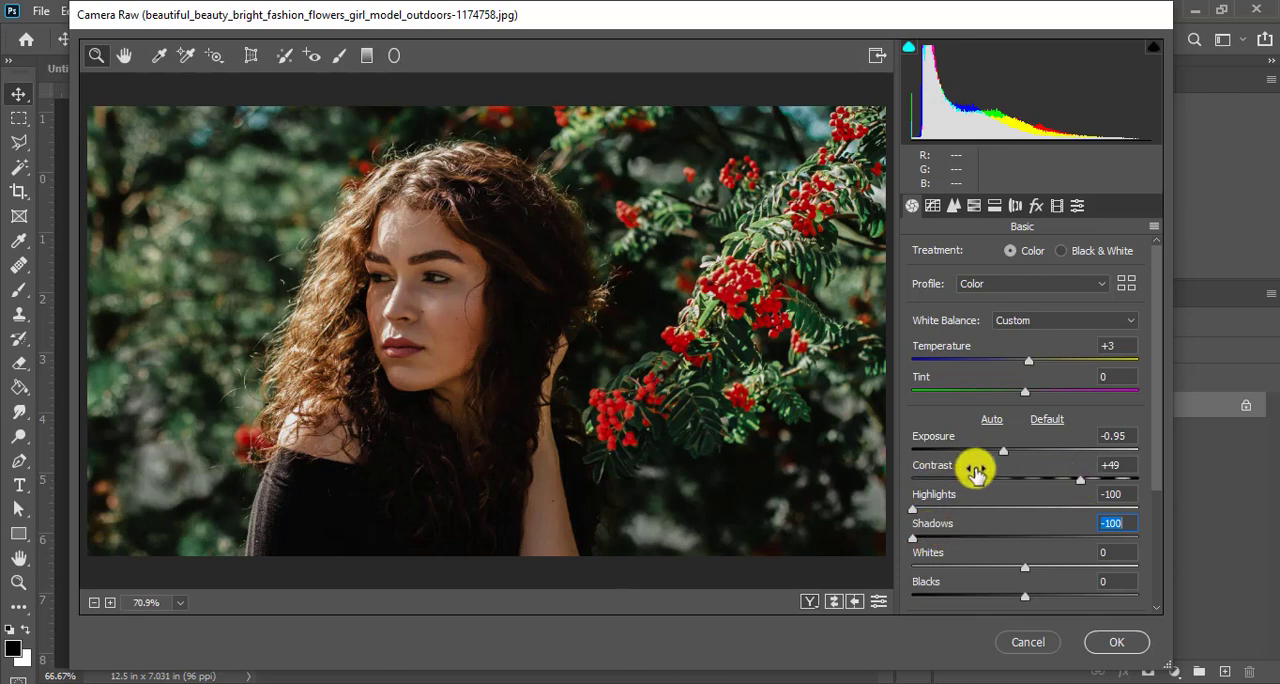
pyautogui.scroll(-3, 991, 505)
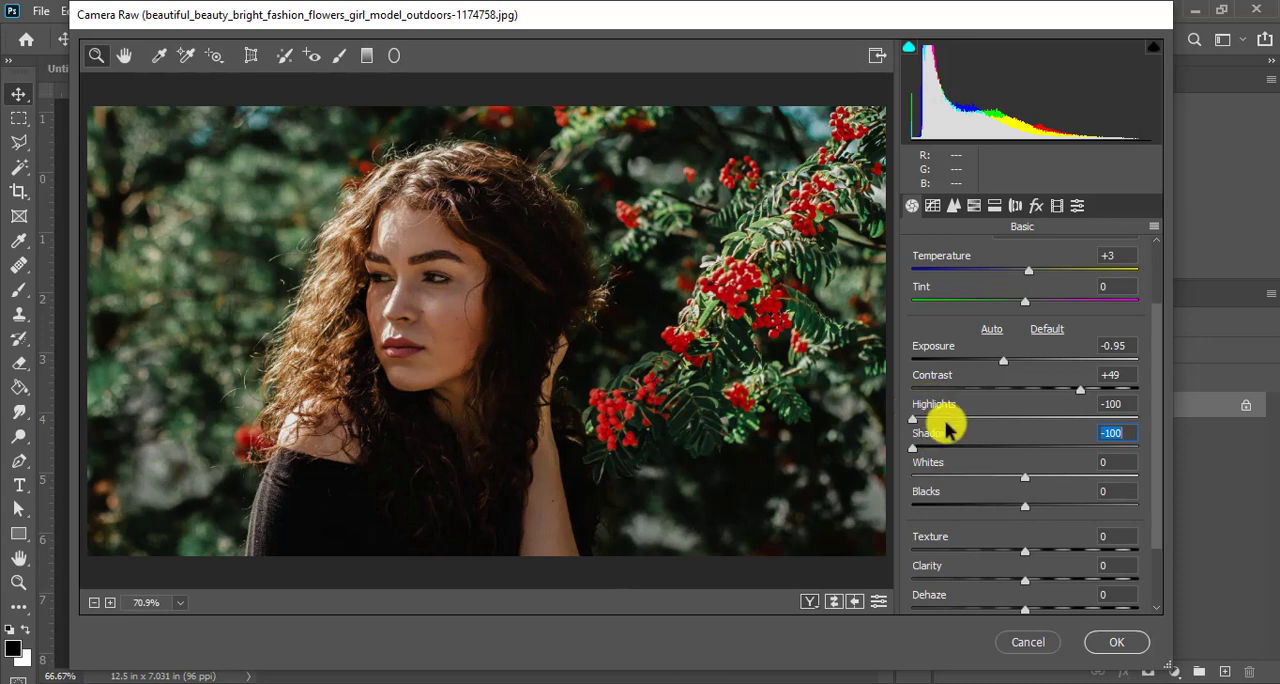
pyautogui.moveTo(910, 455); pyautogui.dragTo(969, 447)
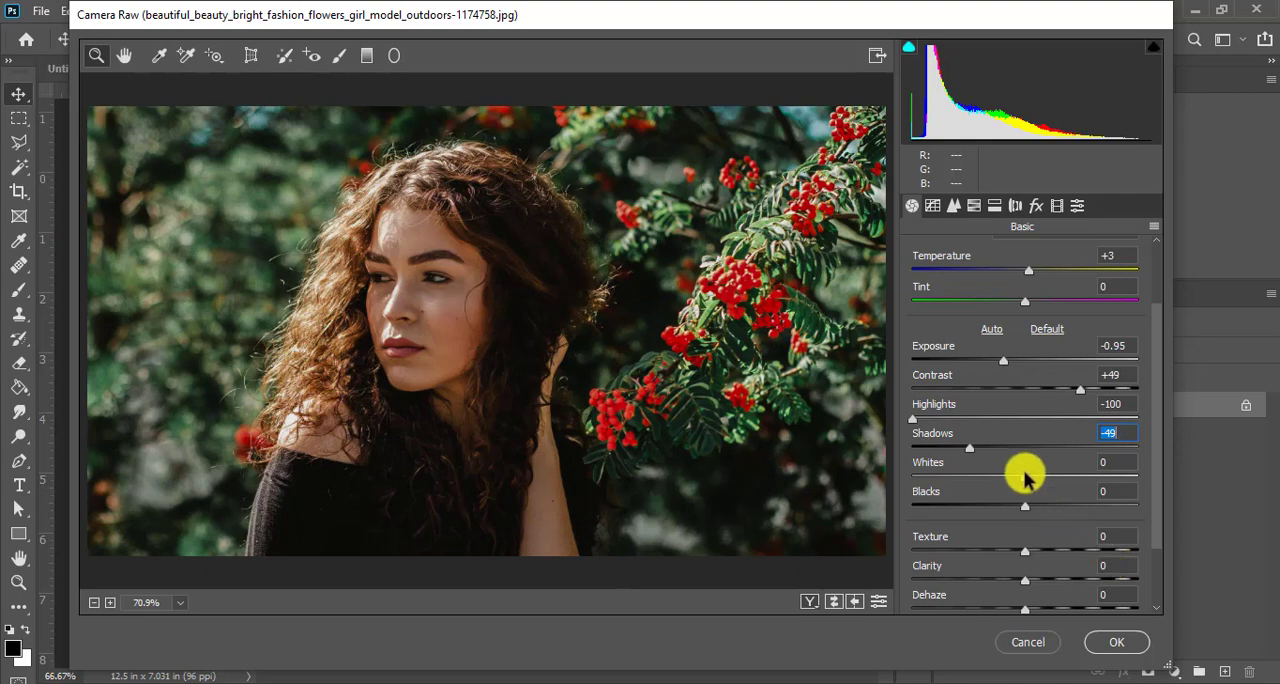
# - Test the Whites at the maximum of +100, and set the adjustment to +1
pyautogui.moveTo(1022, 480); pyautogui.dragTo(1046, 480)
pyautogui.moveTo(1107, 478); pyautogui.dragTo(1140, 480)
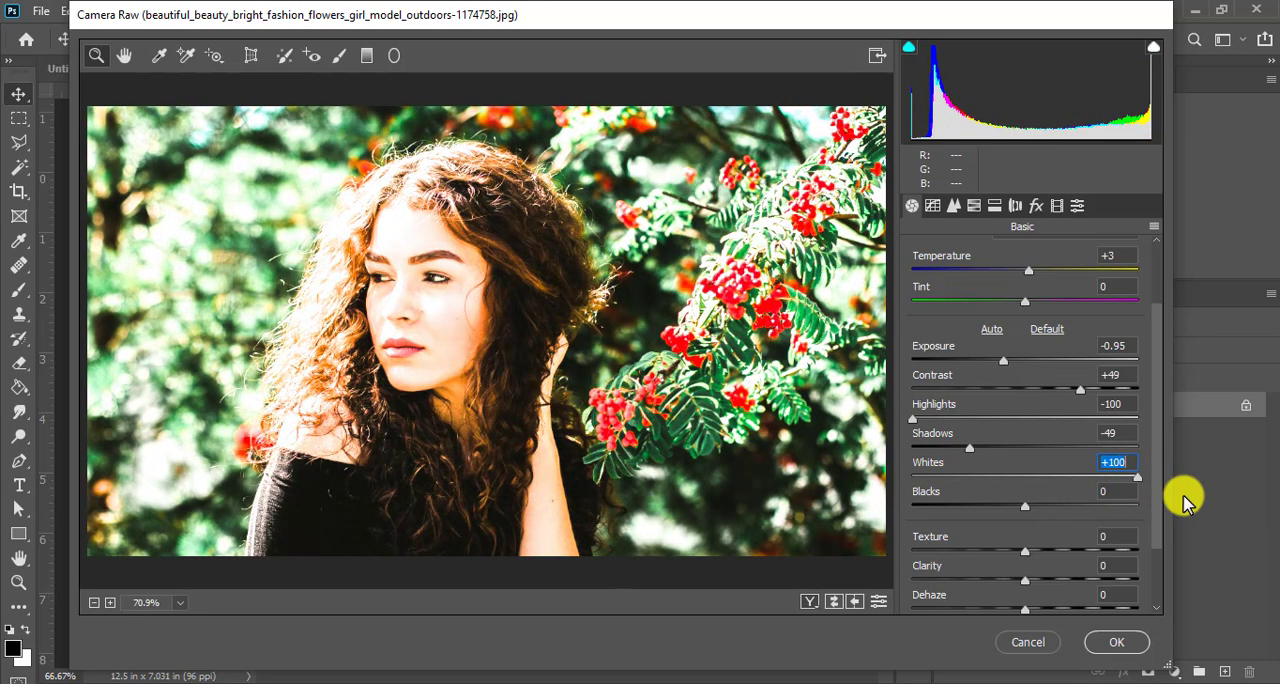
pyautogui.moveTo(1133, 481); pyautogui.dragTo(1033, 481)
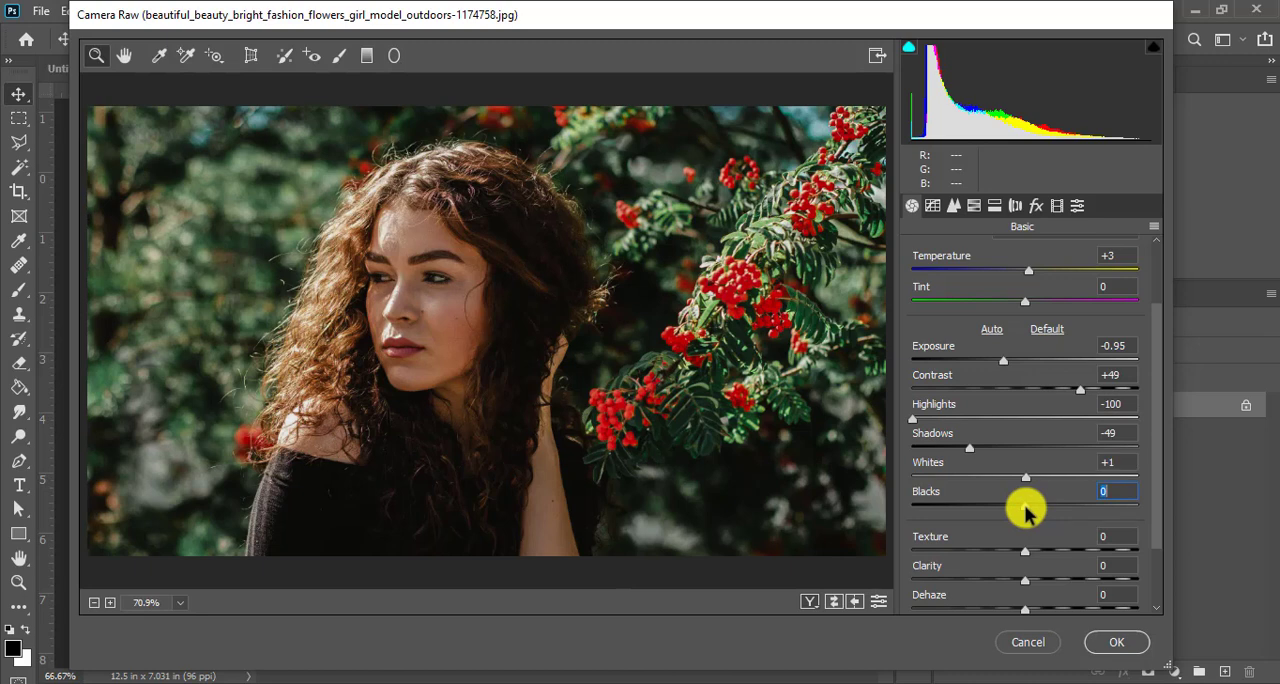
# - Test the Blacks at the minimum of -100 and at strongly positive values, and return the adjustment to 0
pyautogui.moveTo(1023, 508); pyautogui.dragTo(1021, 508)
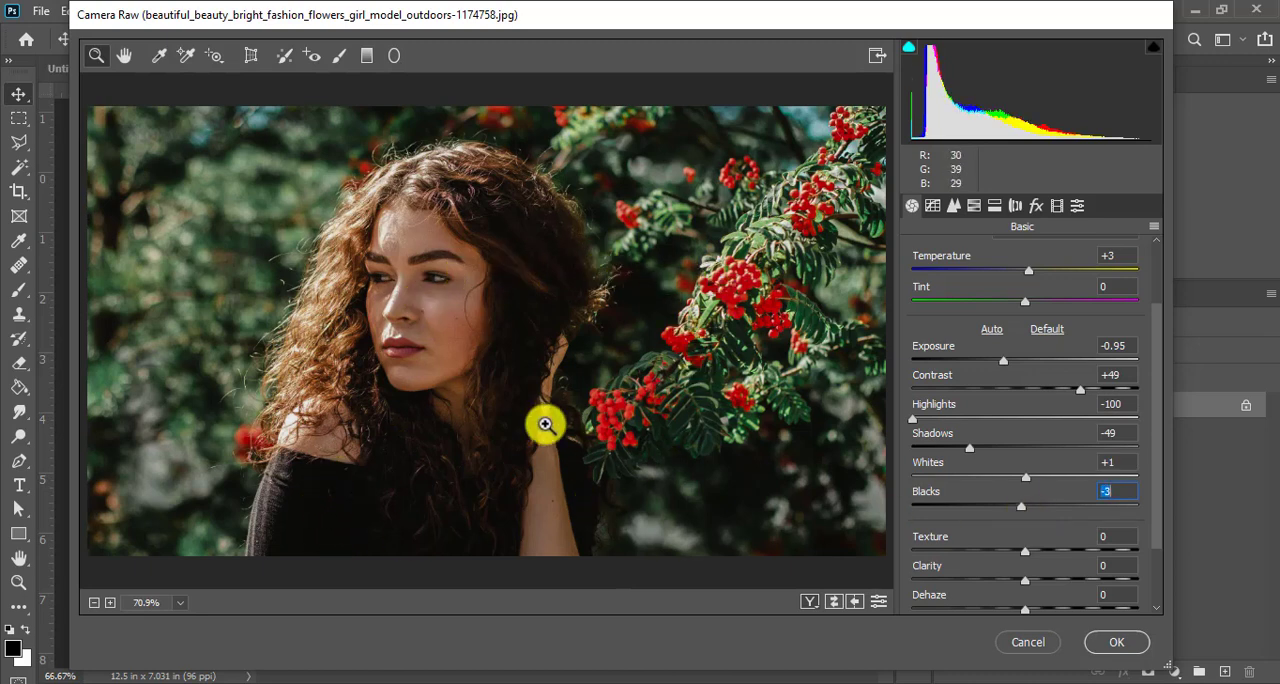
pyautogui.moveTo(1021, 508); pyautogui.dragTo(902, 510)
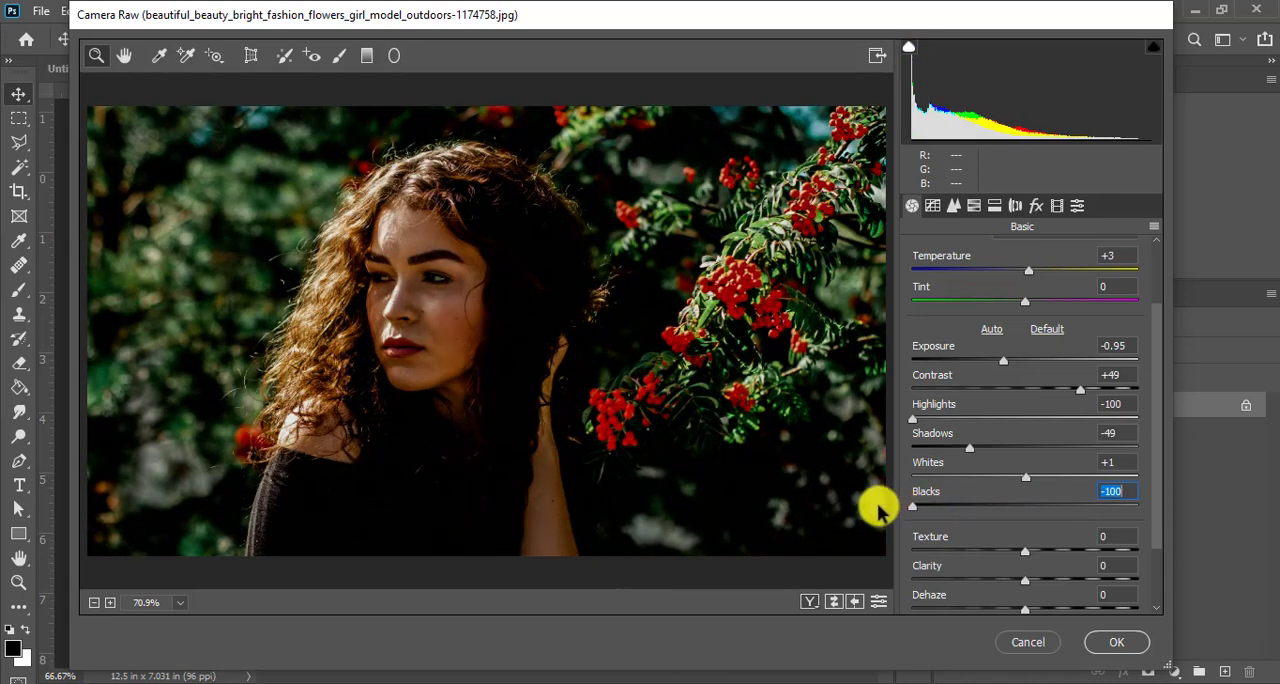
pyautogui.moveTo(911, 510); pyautogui.dragTo(1218, 518)
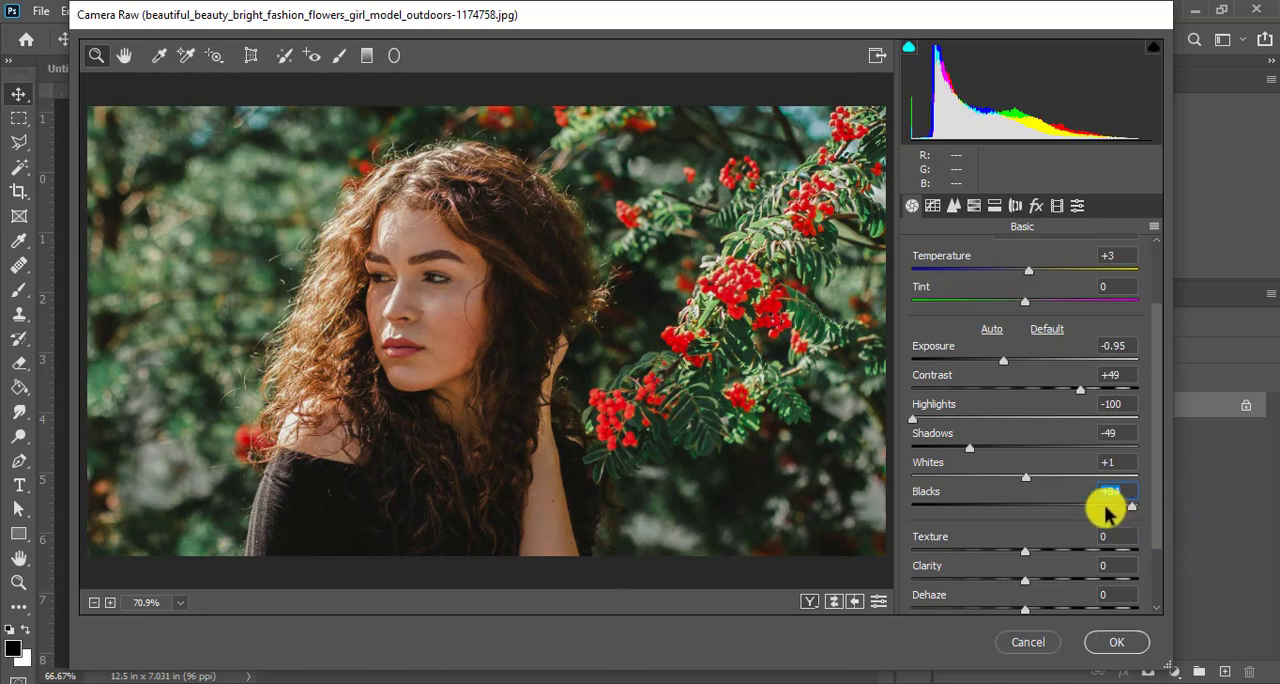
pyautogui.moveTo(1105, 512); pyautogui.dragTo(1020, 515)
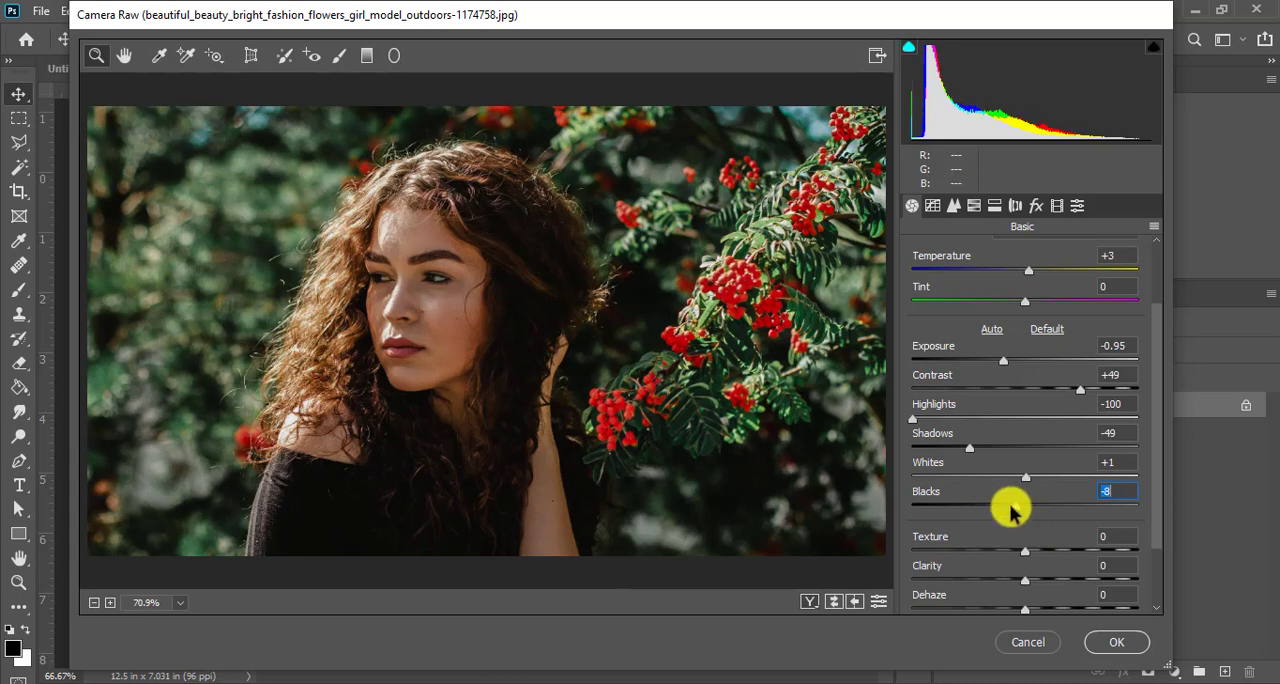
pyautogui.moveTo(1010, 510); pyautogui.dragTo(1082, 505)
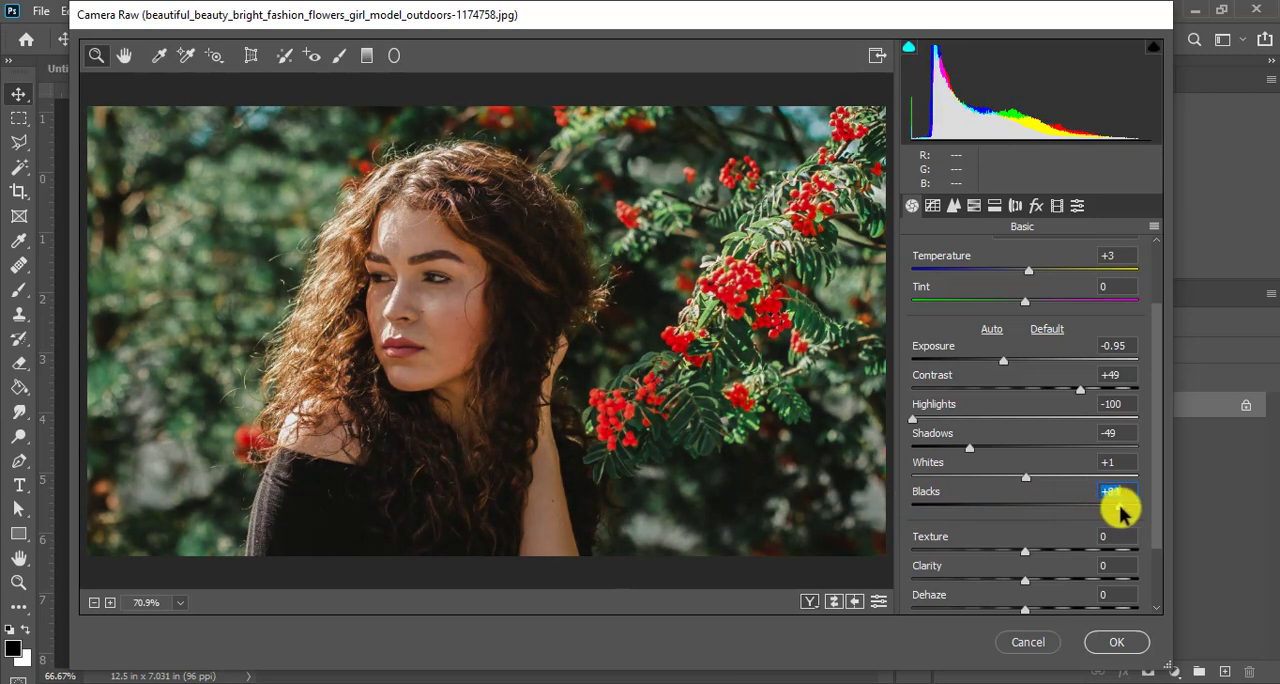
pyautogui.moveTo(1127, 512); pyautogui.dragTo(1025, 515)
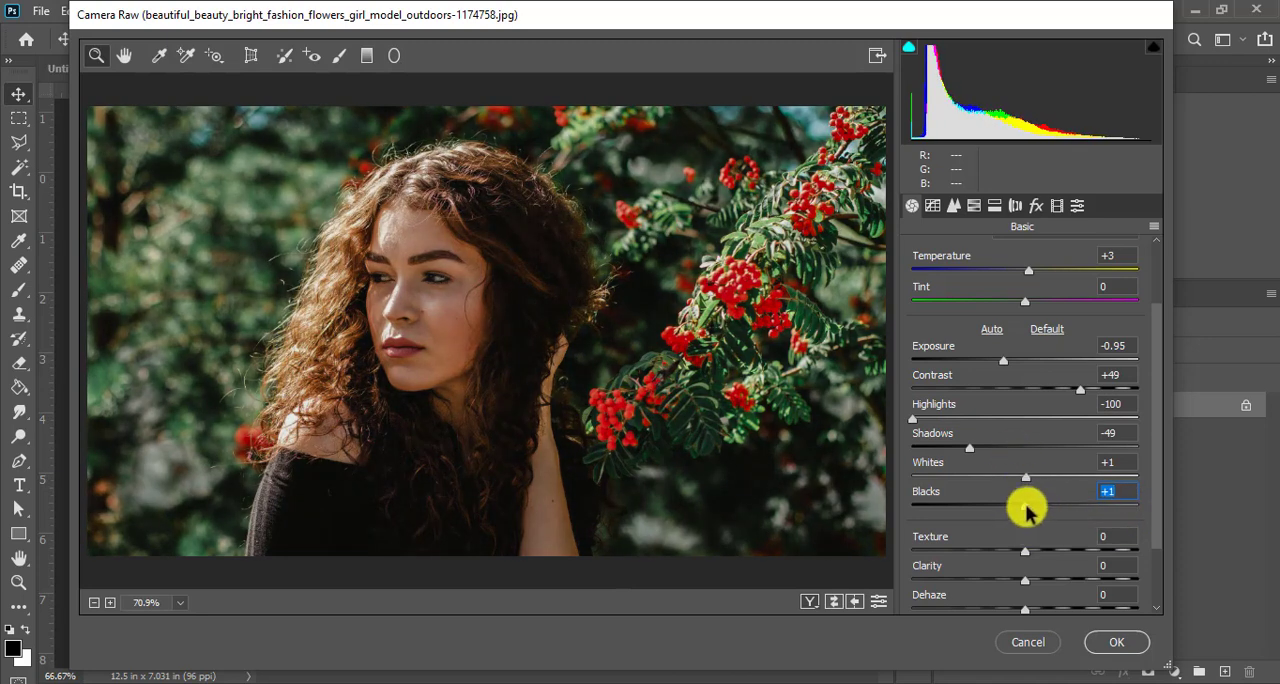
pyautogui.moveTo(1027, 511); pyautogui.dragTo(1015, 514)
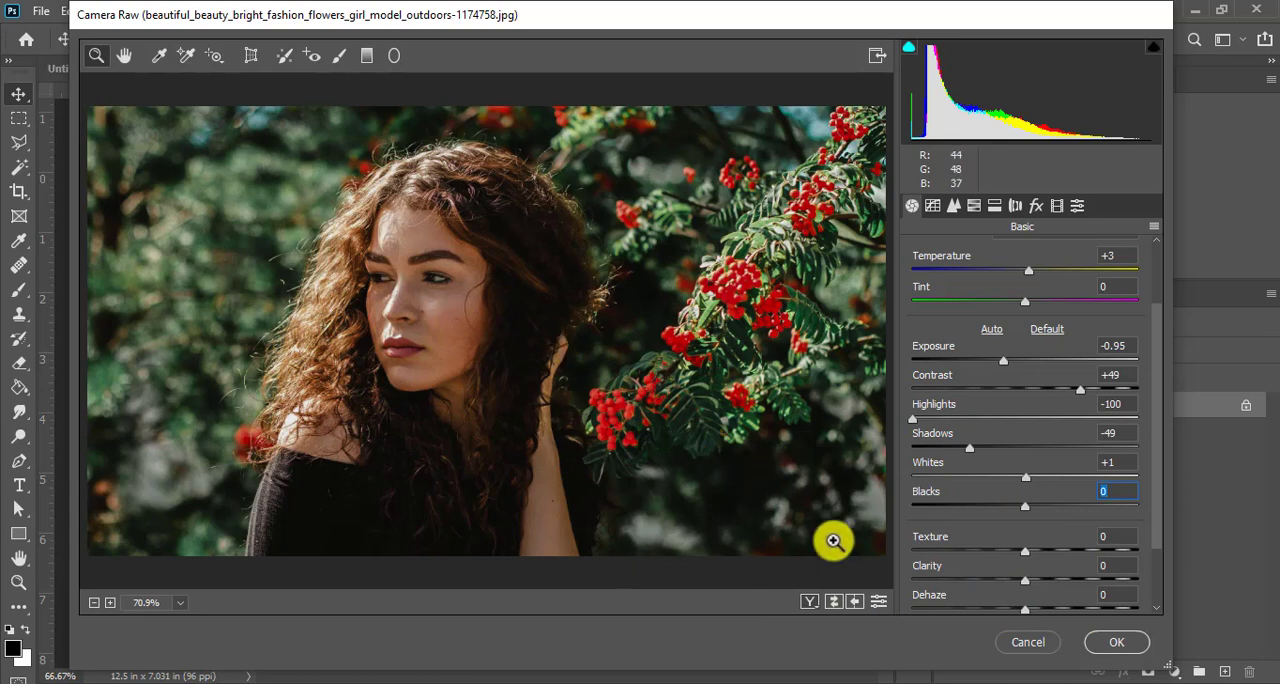
# - Examine the woman's face and hair and the red berries at close range to judge the photo's surface detail
pyautogui.scroll(-2, 1048, 495)
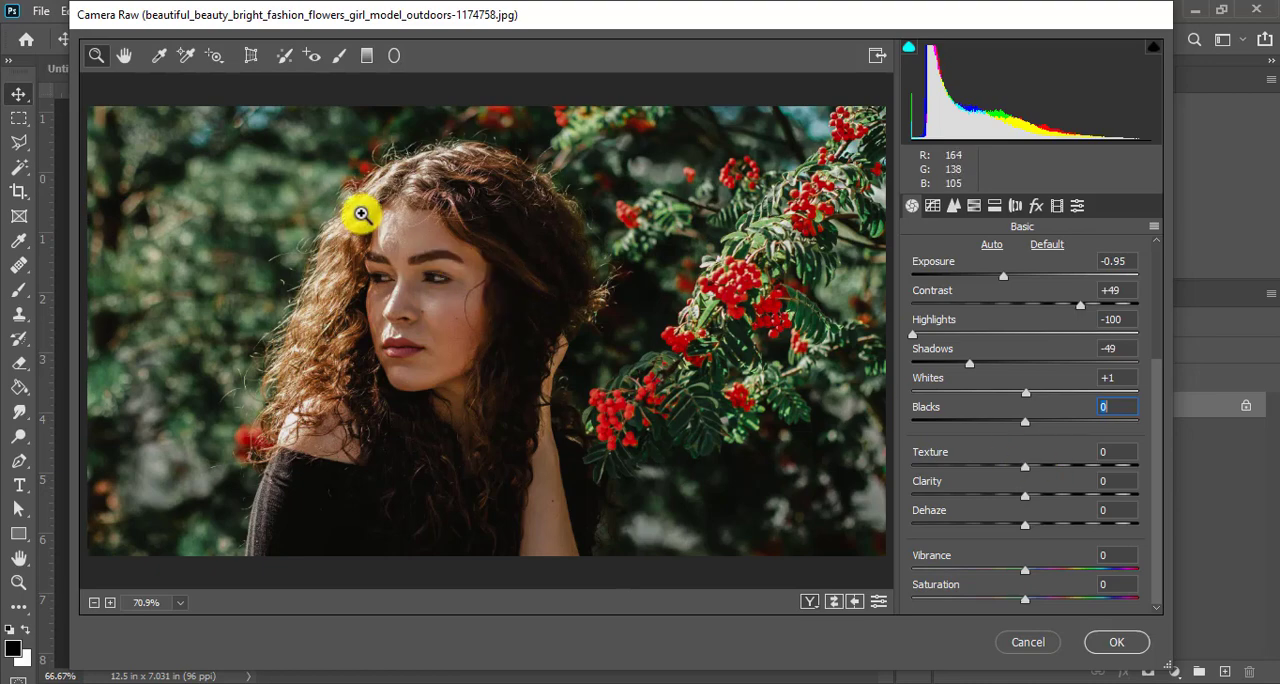
pyautogui.moveTo(411, 284); pyautogui.dragTo(428, 239)
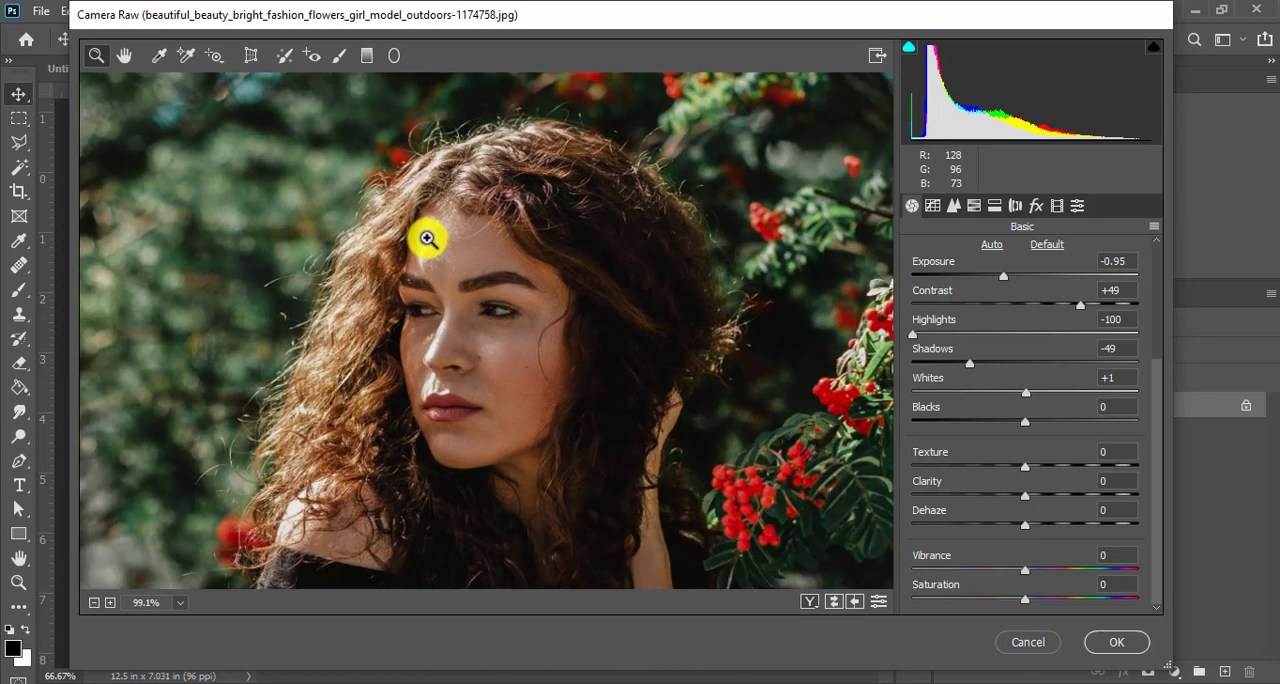
pyautogui.moveTo(589, 252); pyautogui.dragTo(620, 303)
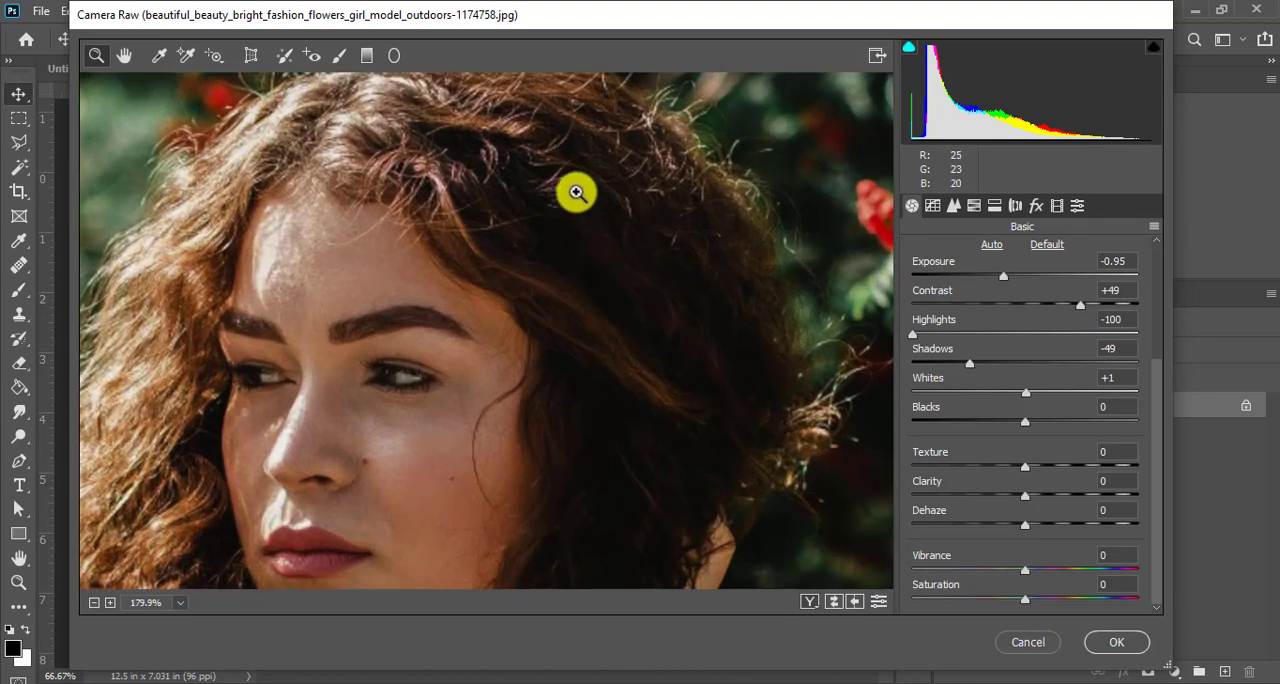
pyautogui.moveTo(694, 386); pyautogui.dragTo(661, 296)
pyautogui.moveTo(457, 417); pyautogui.dragTo(500, 375)
pyautogui.moveTo(608, 410); pyautogui.dragTo(570, 367)
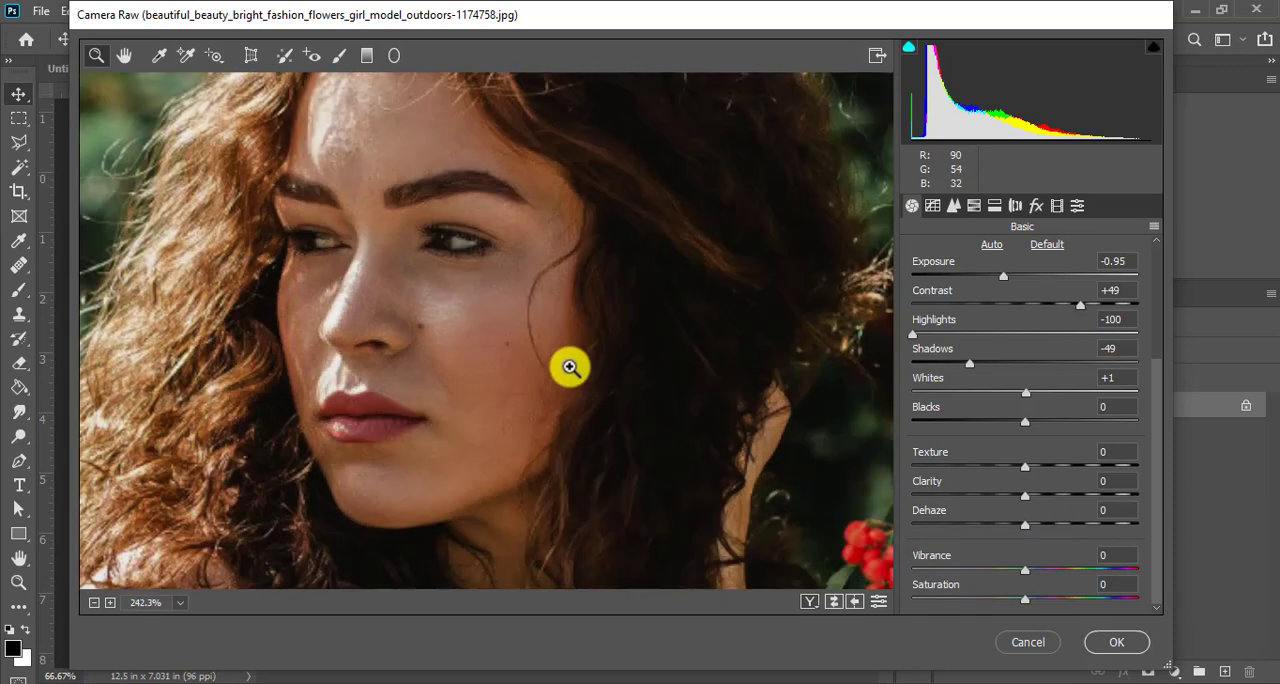
pyautogui.scroll(-3, 570, 367)
pyautogui.scroll(-1, 705, 425)
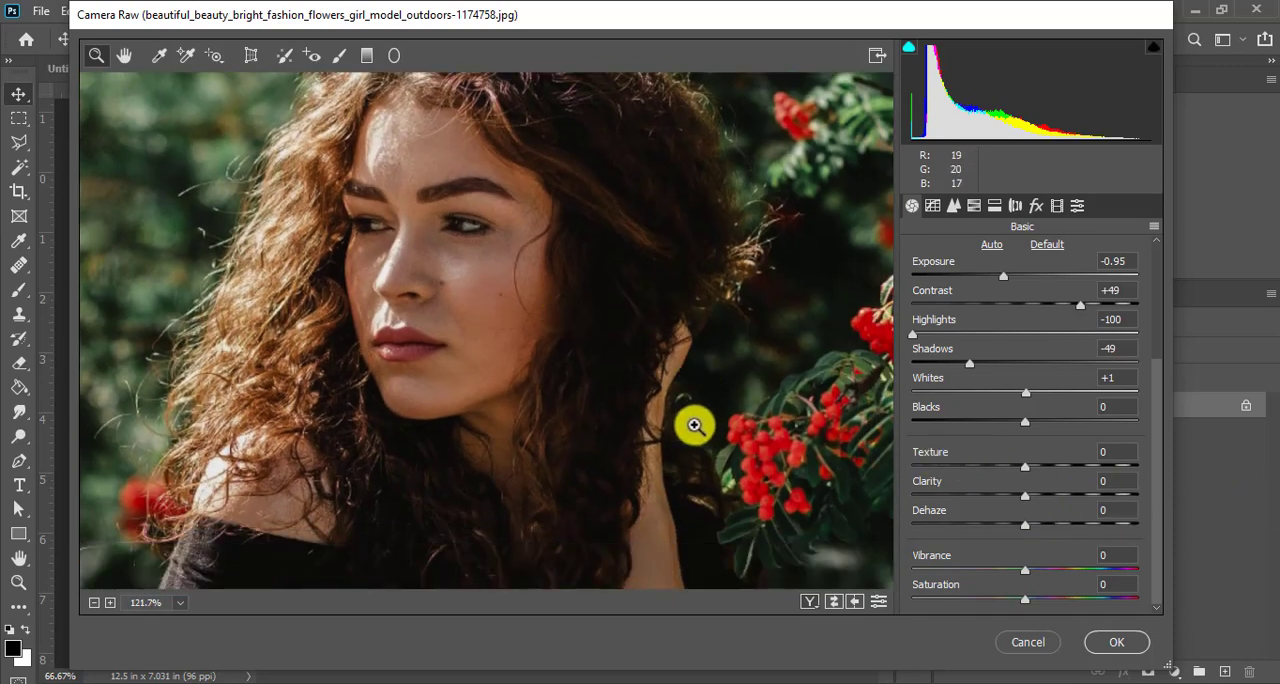
pyautogui.moveTo(606, 368); pyautogui.dragTo(571, 331)
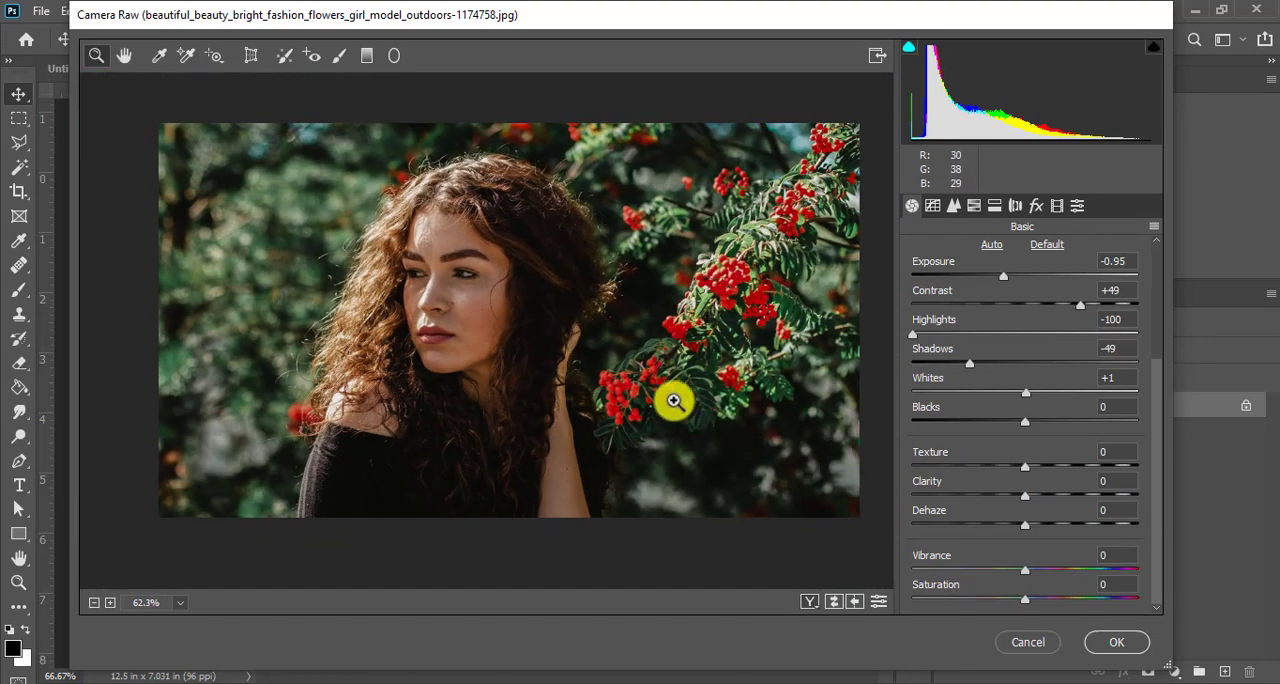
pyautogui.moveTo(624, 377); pyautogui.dragTo(666, 403)
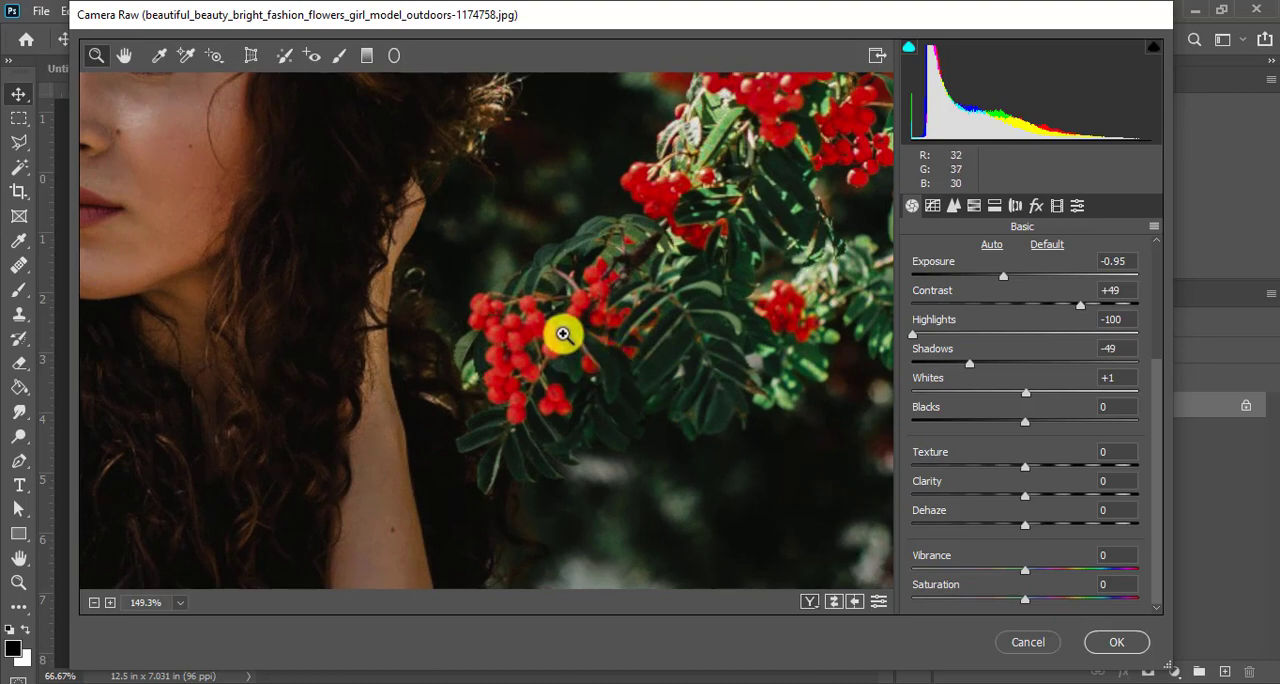
pyautogui.moveTo(563, 335); pyautogui.dragTo(397, 240)
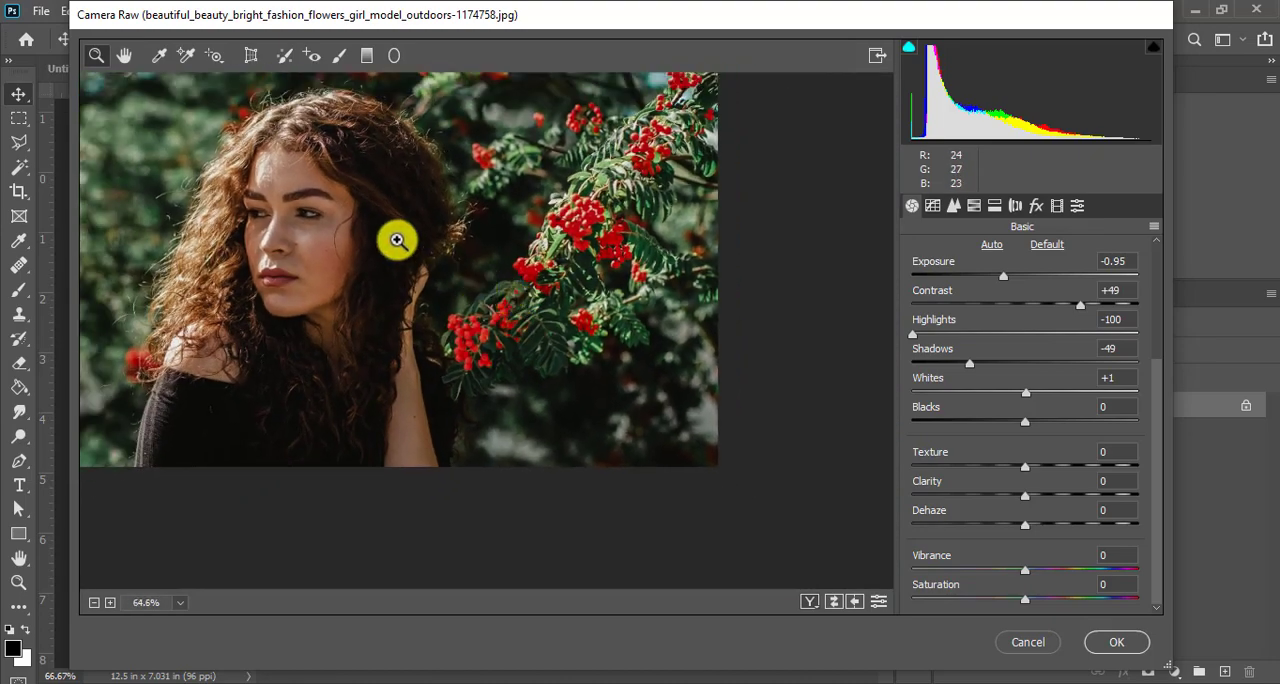
pyautogui.click(315, 216)
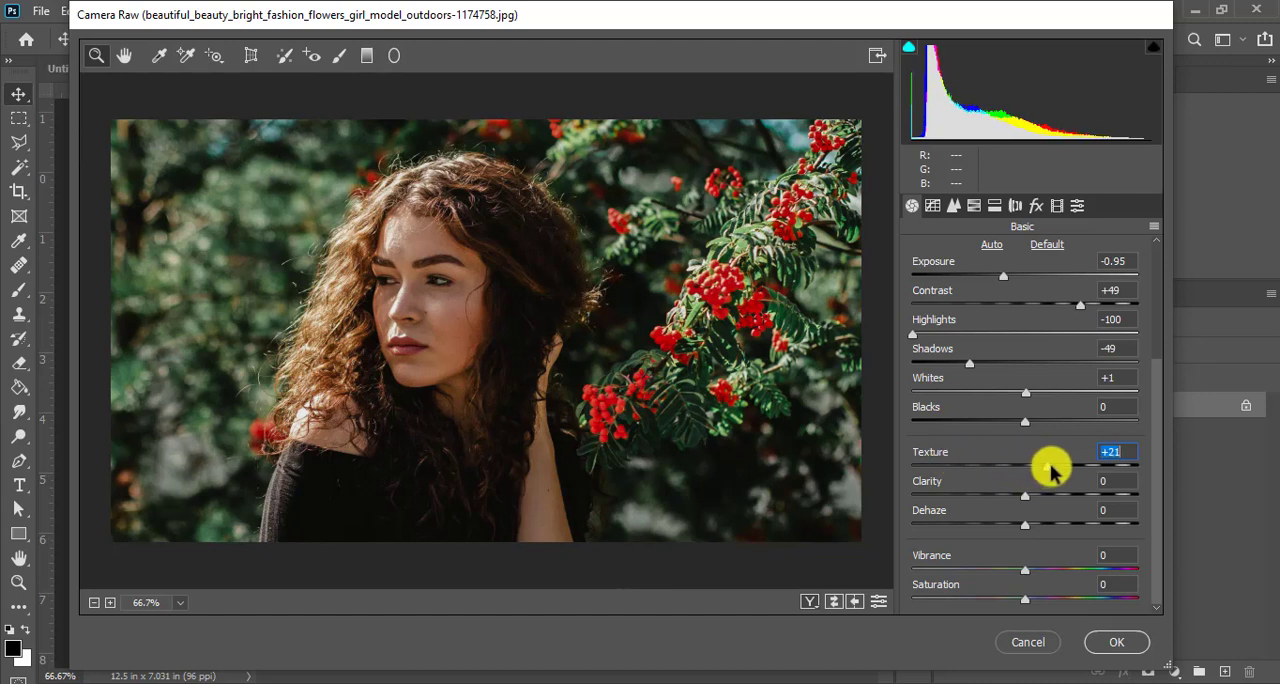
# - Compare the Texture extremes of +100 and -100 on the woman's face, and set the Texture to +48
pyautogui.moveTo(1069, 466); pyautogui.dragTo(1162, 473)
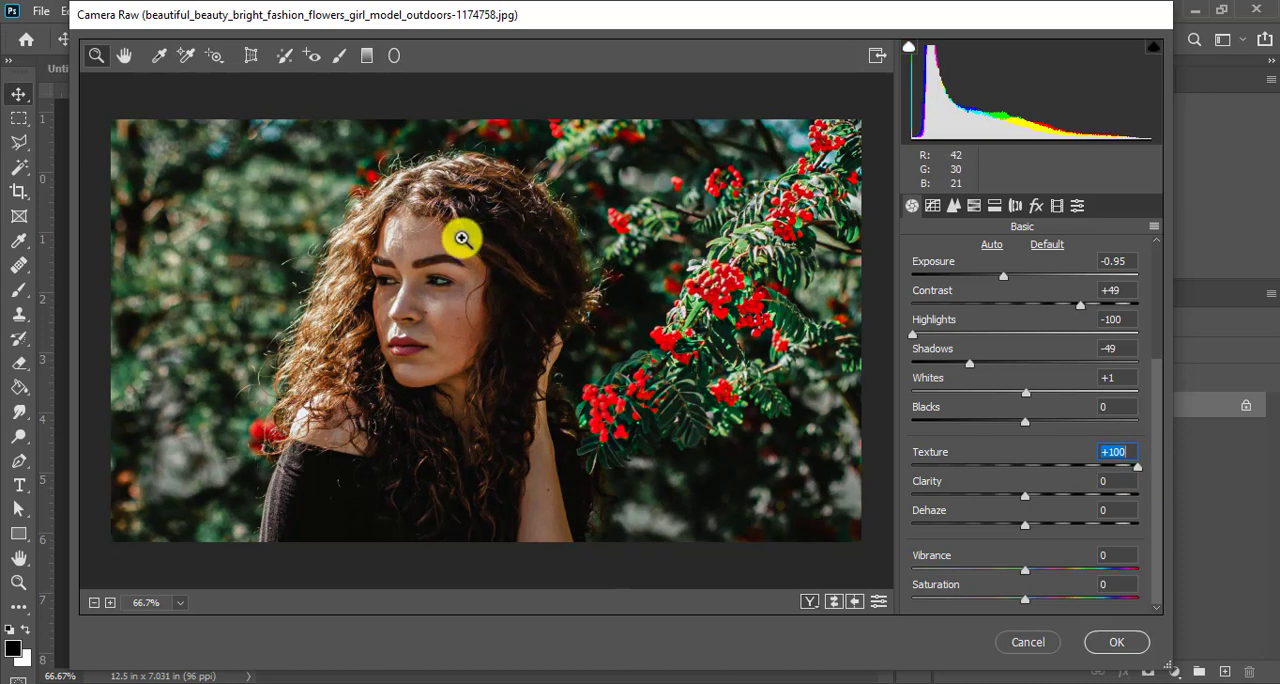
pyautogui.click(440, 263)
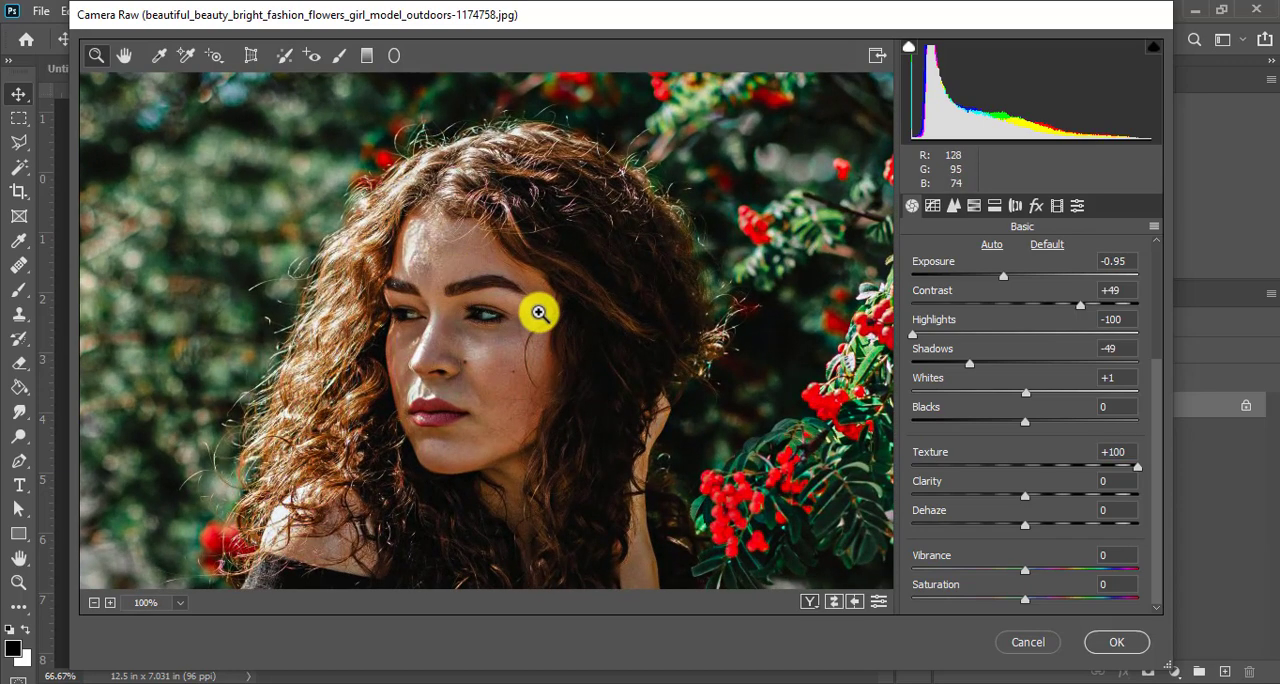
pyautogui.click(539, 313)
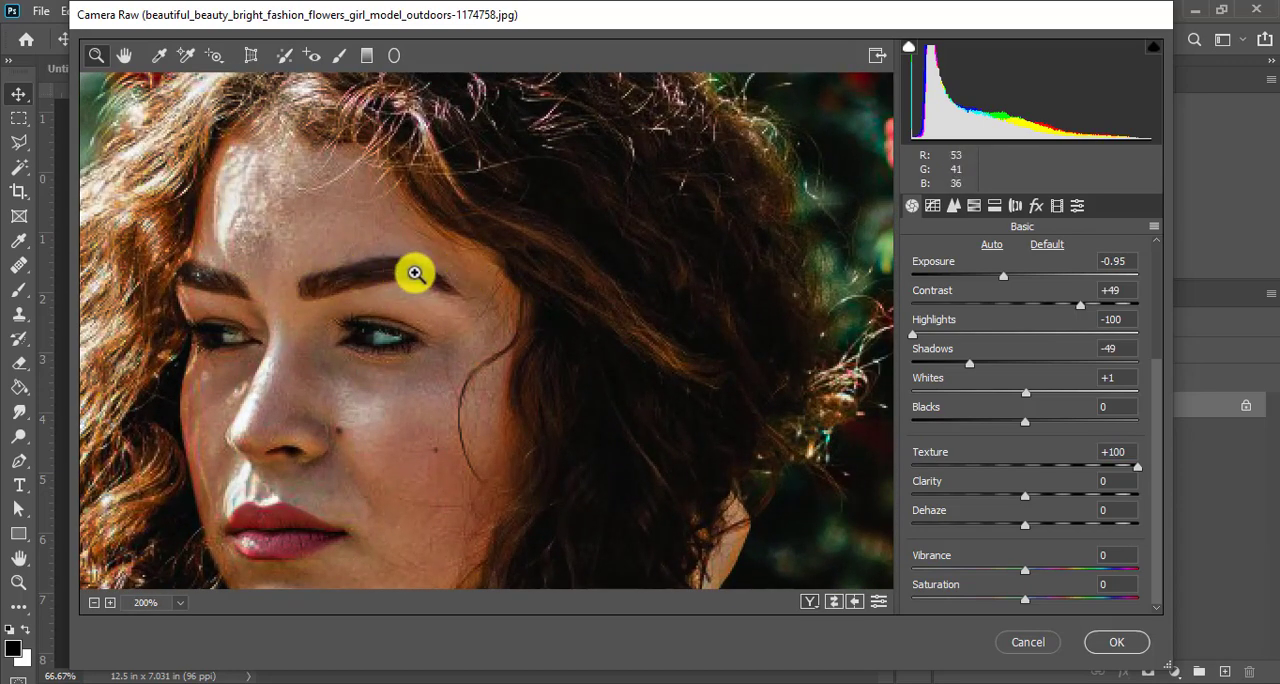
pyautogui.moveTo(1138, 467); pyautogui.dragTo(1115, 467)
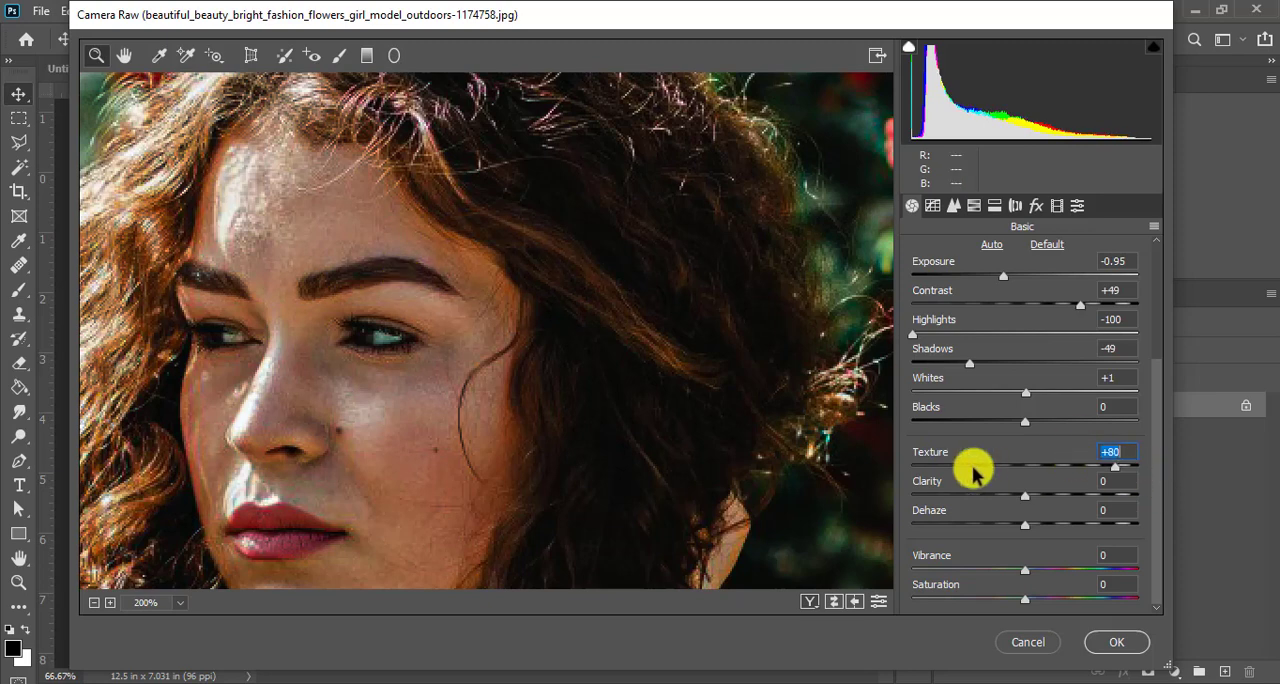
pyautogui.moveTo(975, 467); pyautogui.dragTo(904, 466)
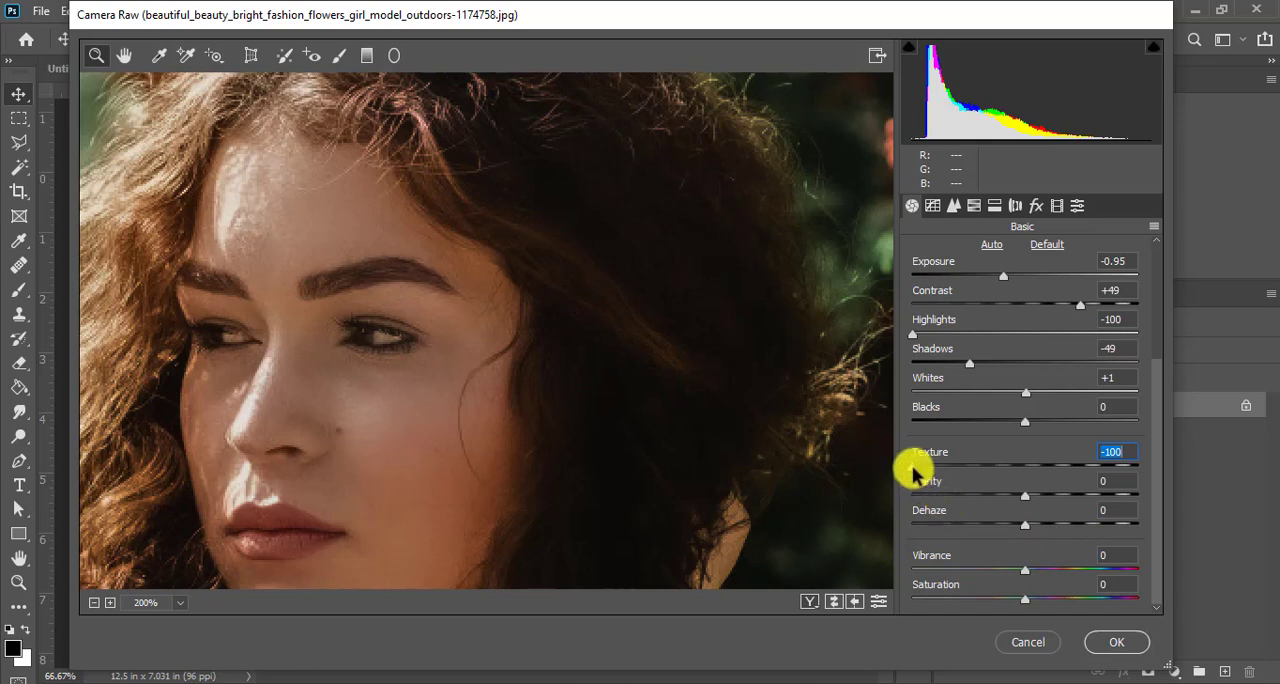
pyautogui.moveTo(918, 467); pyautogui.dragTo(1117, 459)
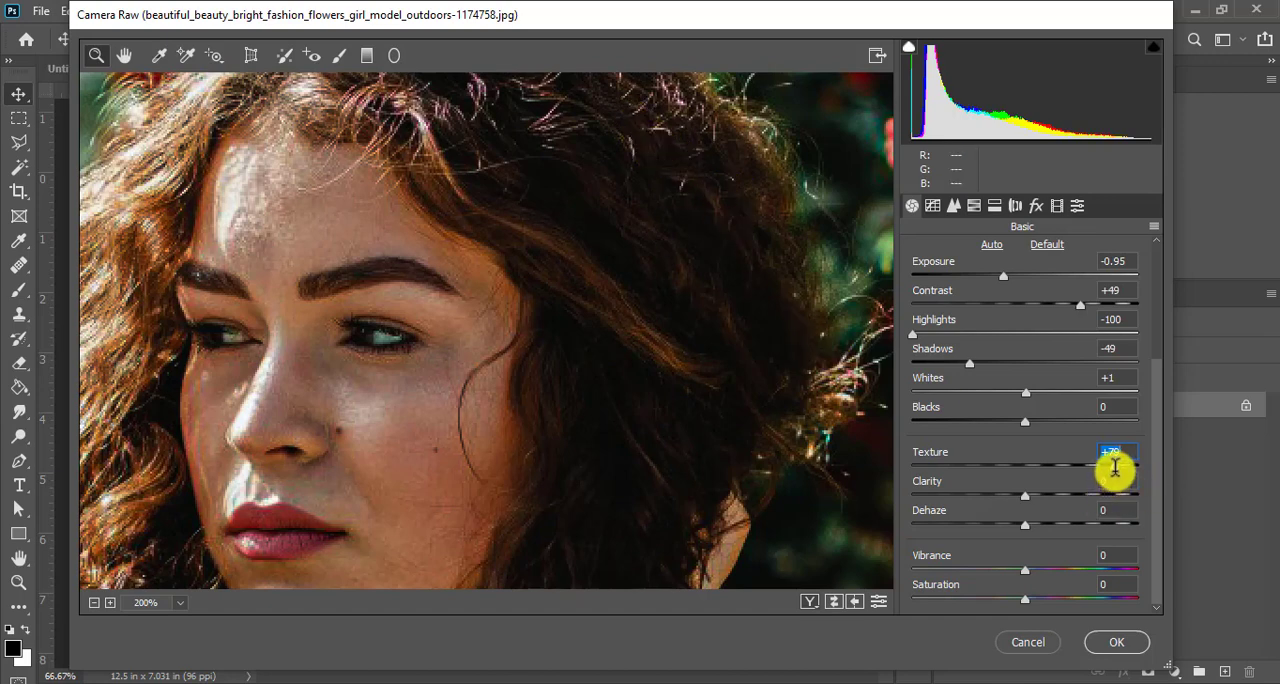
pyautogui.moveTo(1097, 467); pyautogui.dragTo(1081, 468)
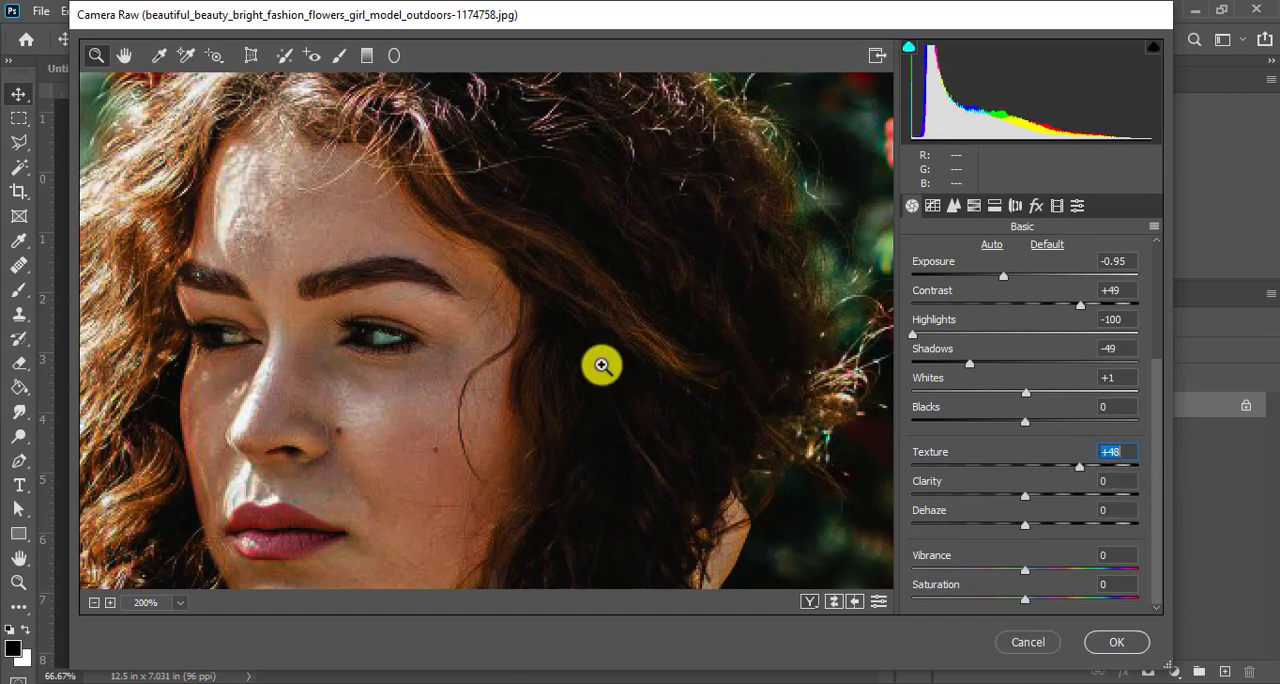
# - Check the effect on the portrait up close, test the Clarity at +100, and set it to +21
pyautogui.click(620, 338)
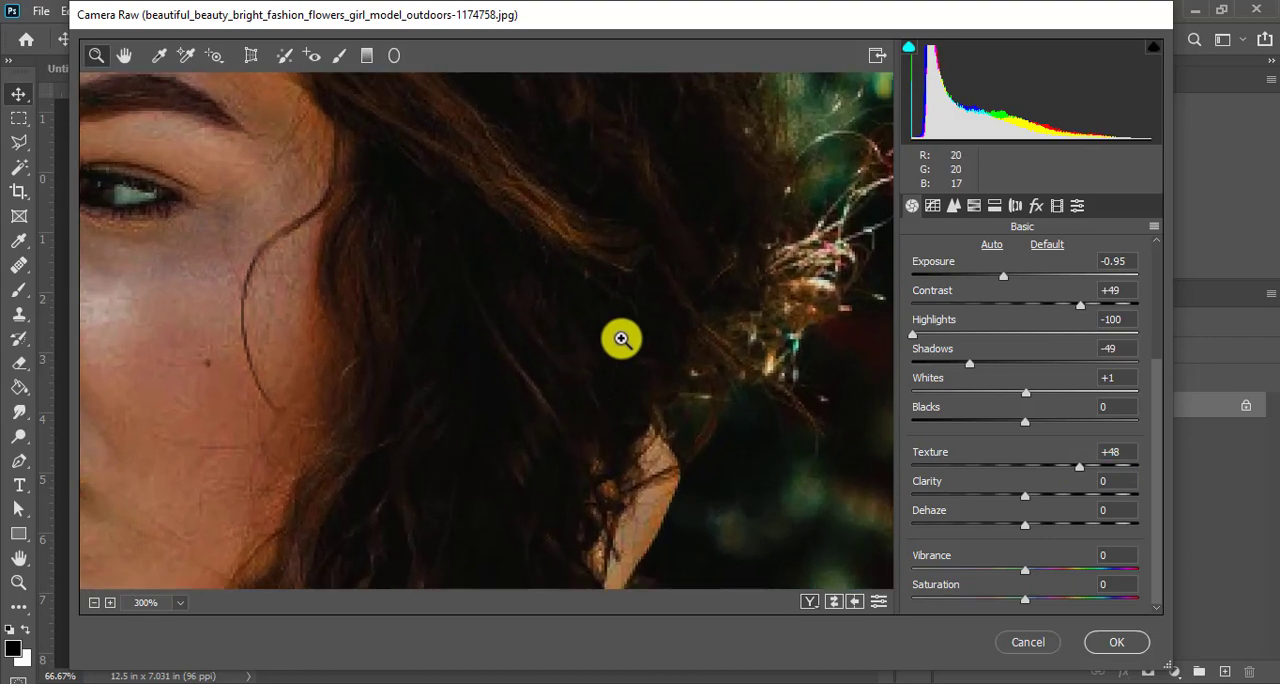
pyautogui.rightClick(620, 338)
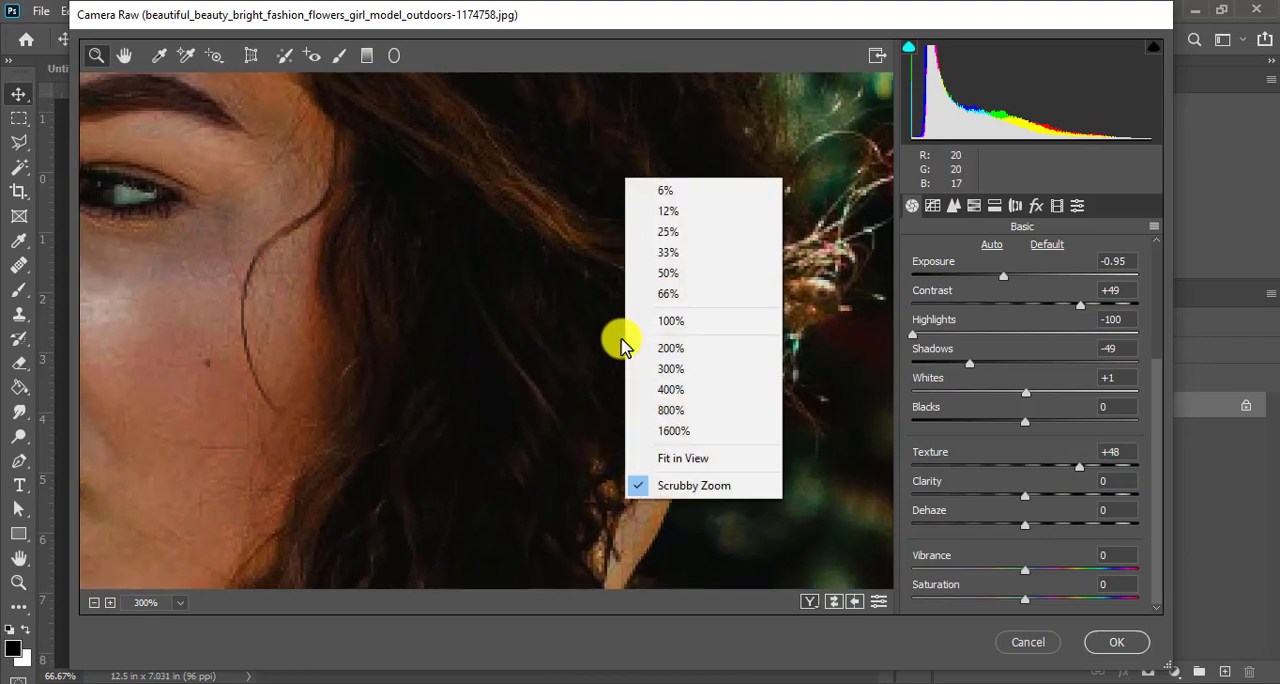
pyautogui.click(688, 273)
pyautogui.click(466, 300)
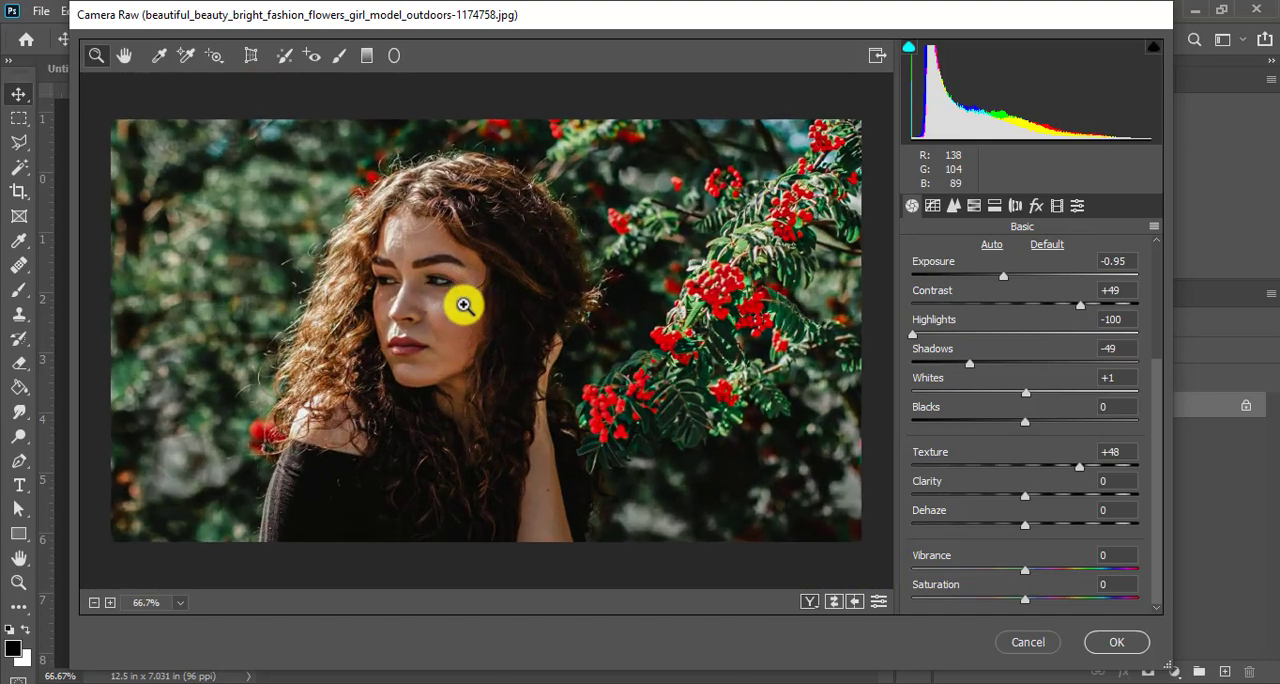
pyautogui.moveTo(436, 270); pyautogui.dragTo(480, 309)
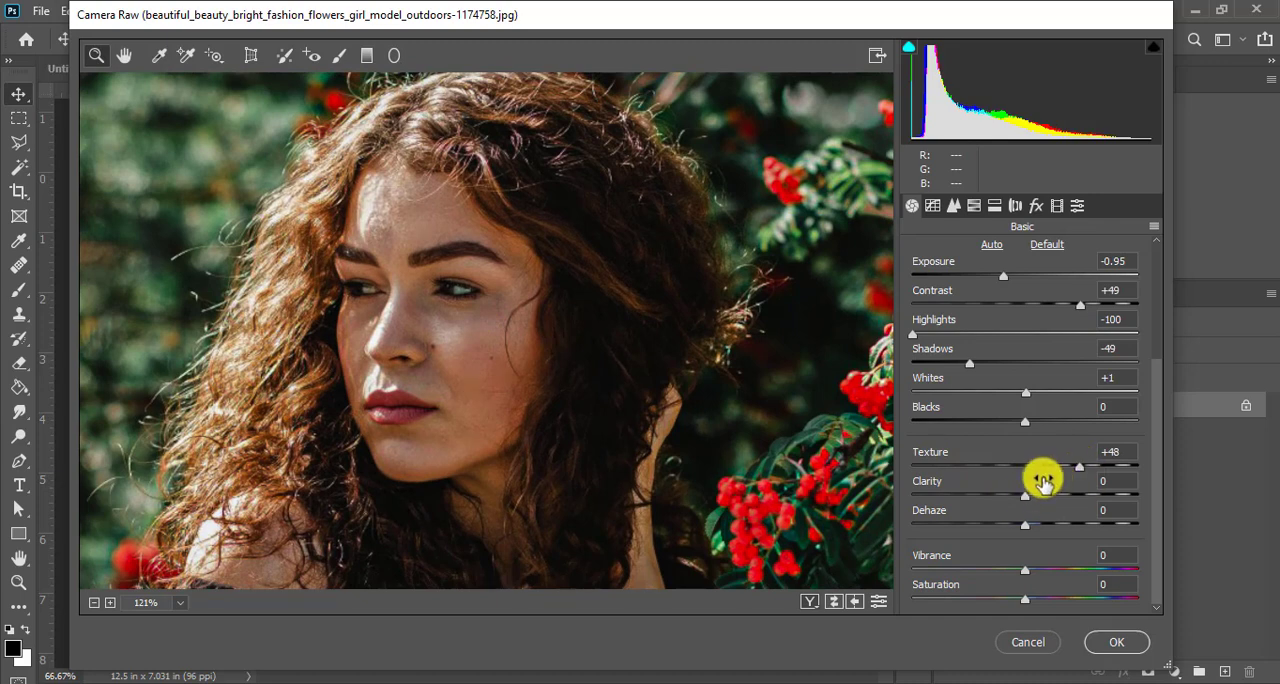
pyautogui.moveTo(1025, 497); pyautogui.dragTo(1150, 497)
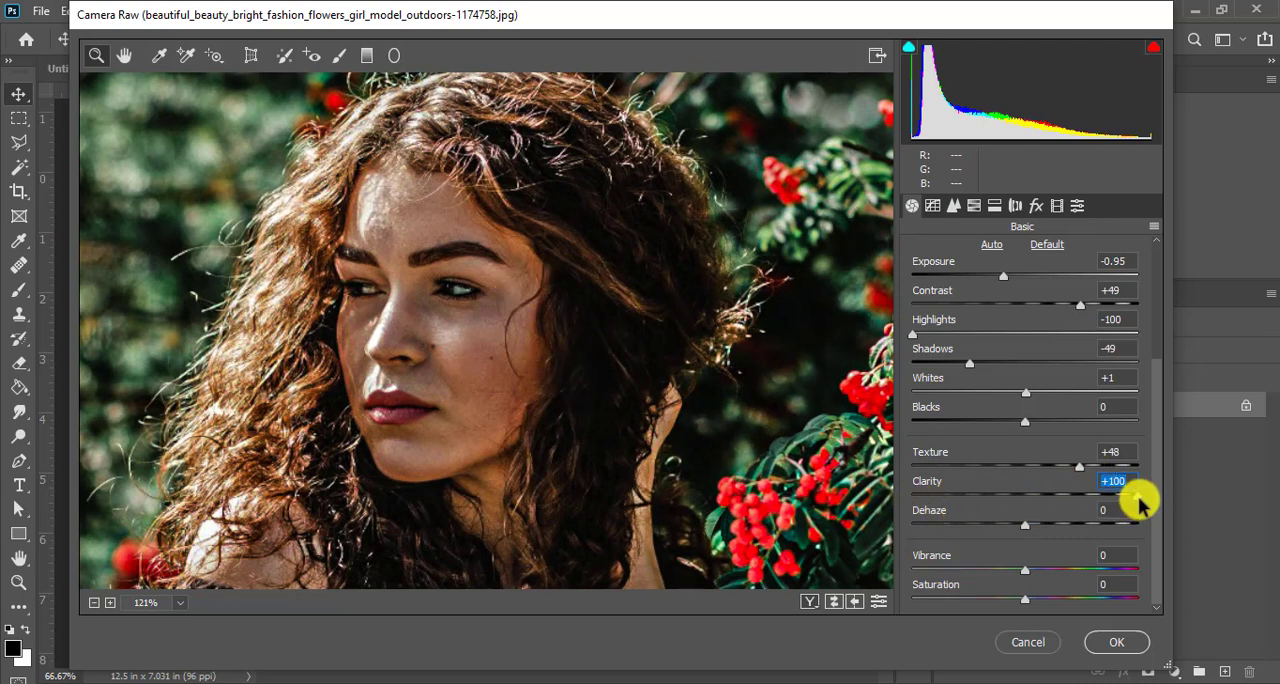
pyautogui.moveTo(1138, 503); pyautogui.dragTo(1047, 502)
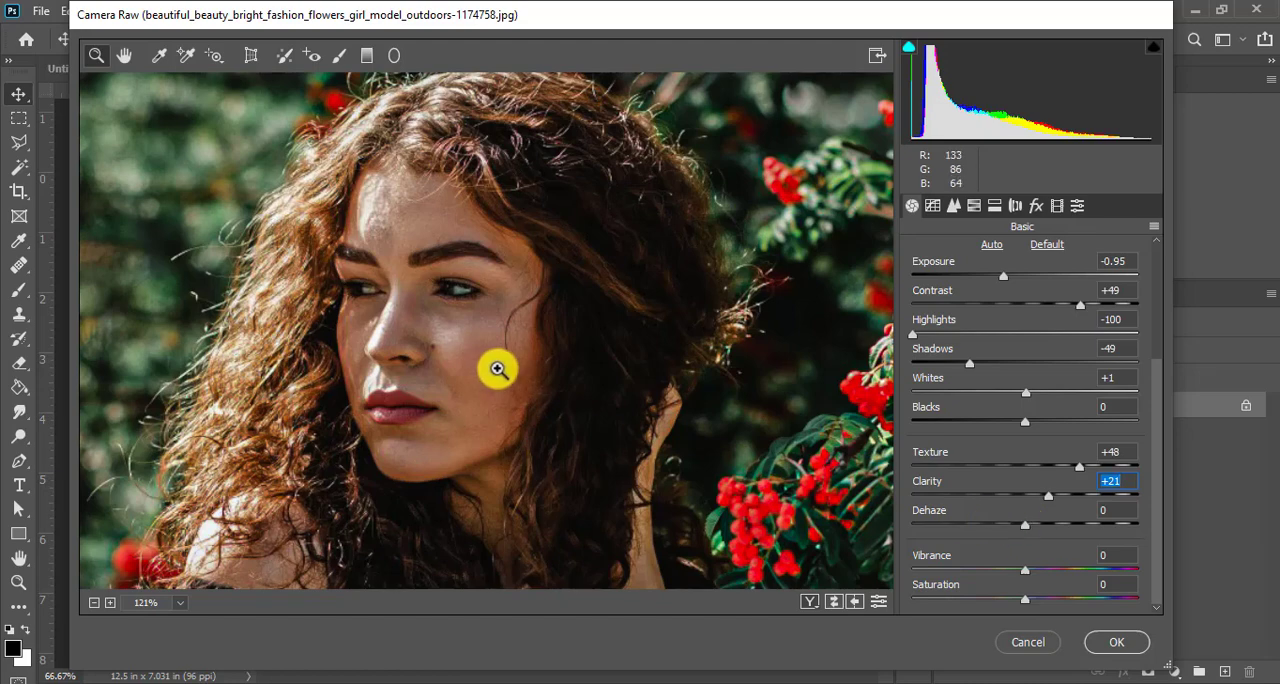
# - Set the Clarity to +28 and the Dehaze to -1, and apply the Camera Raw adjustments to the photo
pyautogui.moveTo(490, 325); pyautogui.dragTo(468, 303)
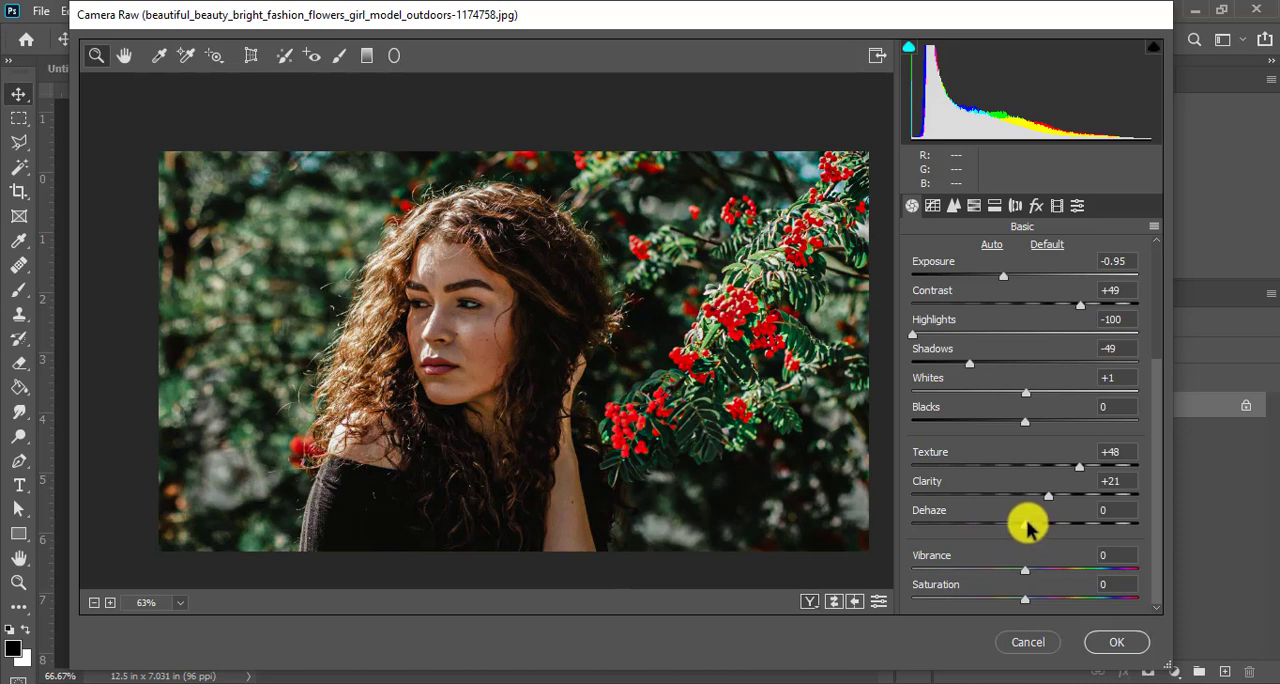
pyautogui.moveTo(1033, 529)
pyautogui.mouseDown()
pyautogui.moveTo(1090, 527)
pyautogui.moveTo(1010, 528)
pyautogui.moveTo(1030, 533)
pyautogui.mouseUp()
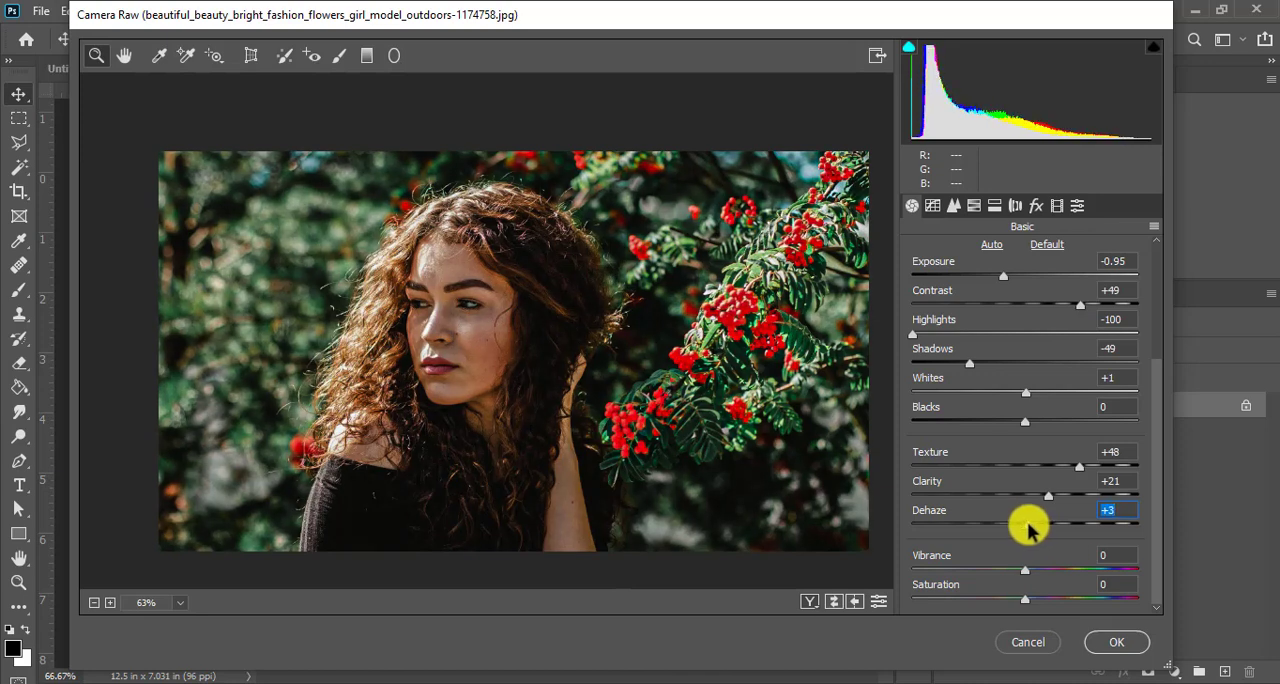
pyautogui.moveTo(1030, 530)
pyautogui.mouseDown()
pyautogui.moveTo(909, 520)
pyautogui.moveTo(1171, 532)
pyautogui.moveTo(1040, 548)
pyautogui.moveTo(1057, 491)
pyautogui.moveTo(1024, 532)
pyautogui.mouseUp()
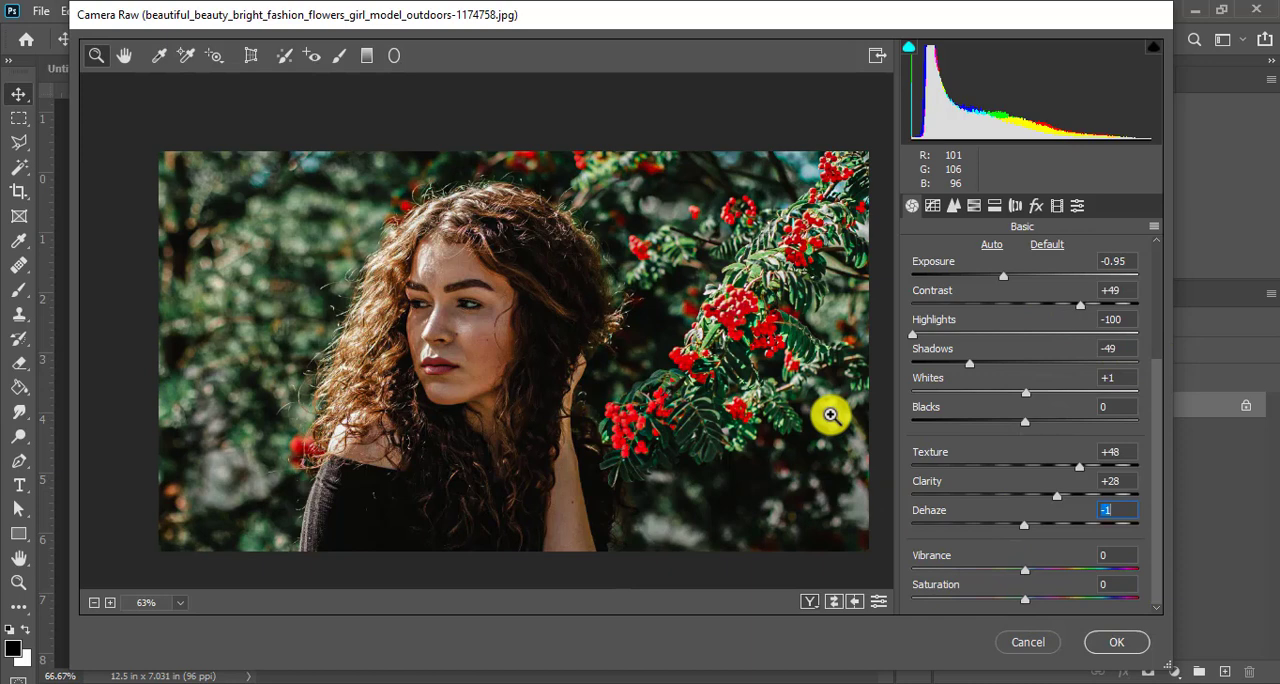
pyautogui.click(1100, 645)
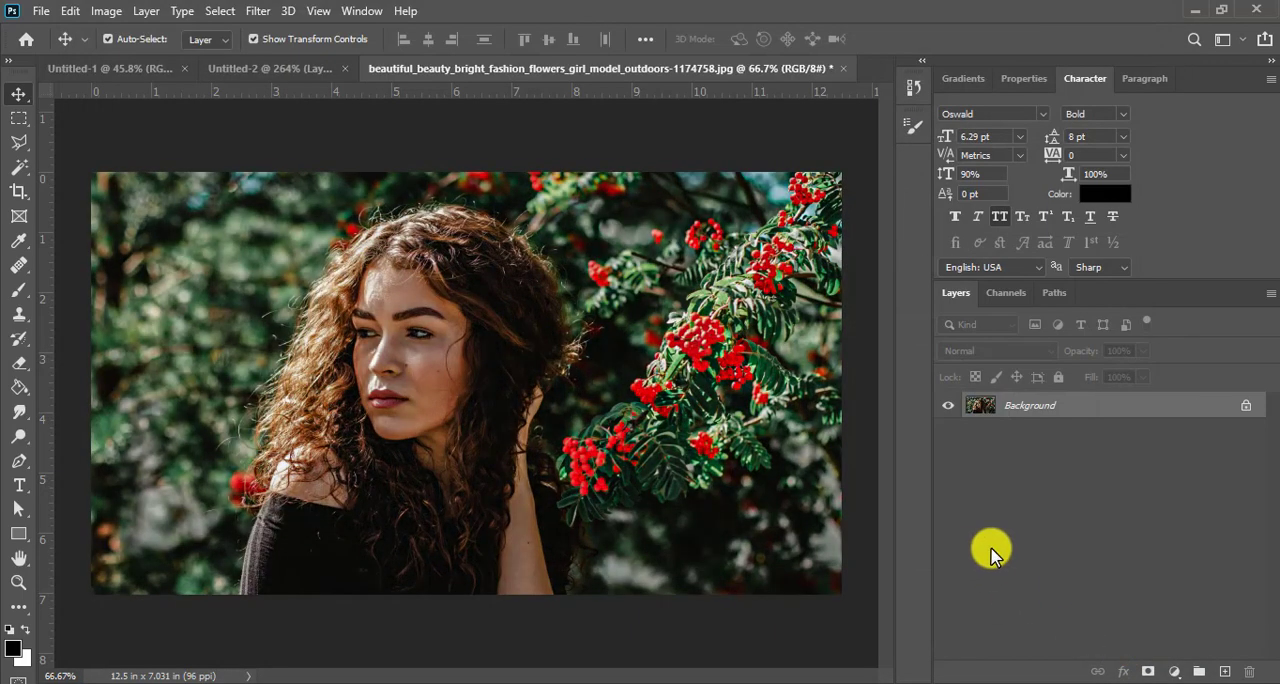